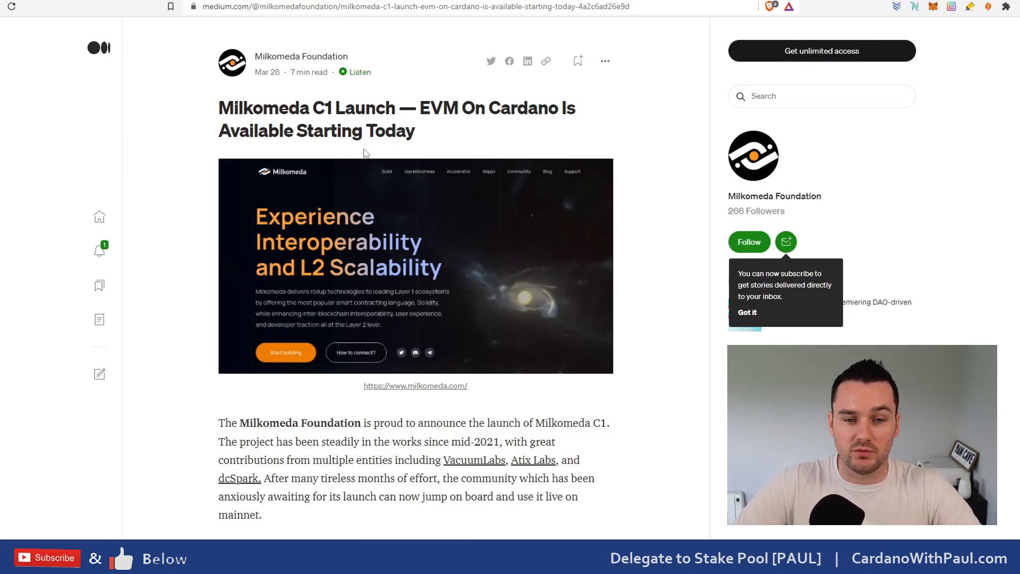
- Scroll through the Milkomeda article's Steps 1–3 and dApp list, returning to the Nomad section
scroll(309, 322, "down", 5)
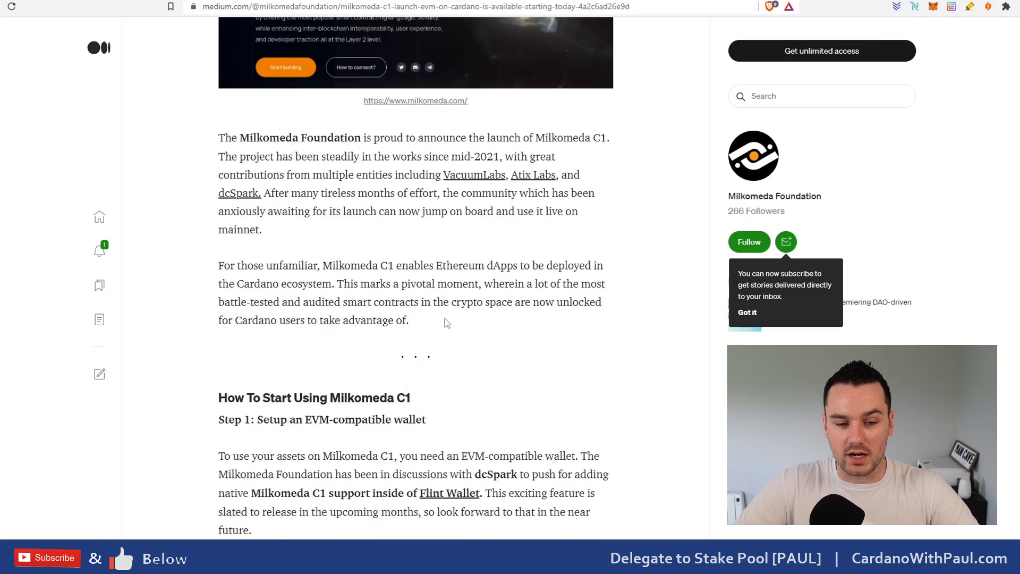
scroll(436, 331, "down", 5)
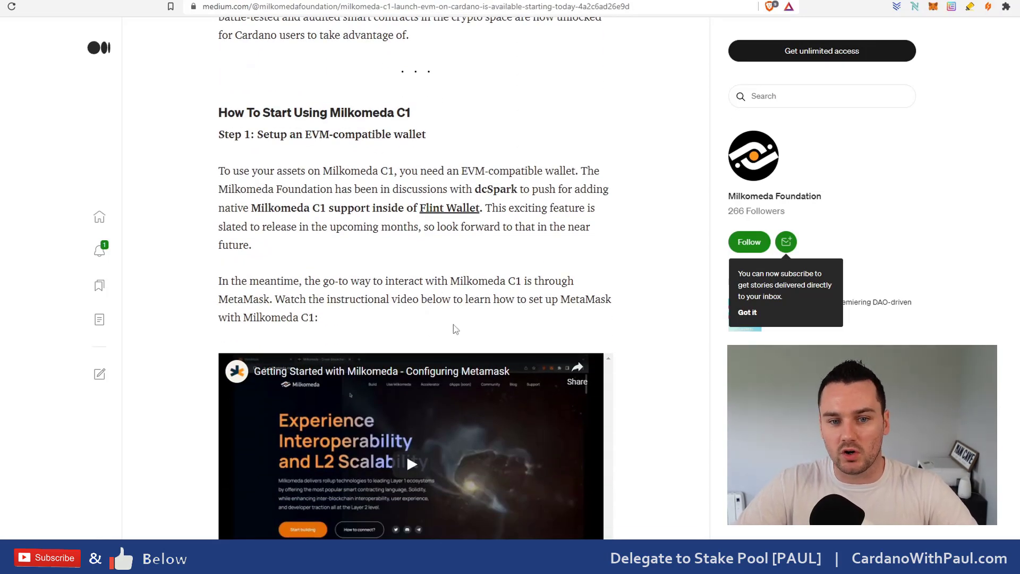
scroll(453, 326, "down", 4)
scroll(406, 393, "down", 4)
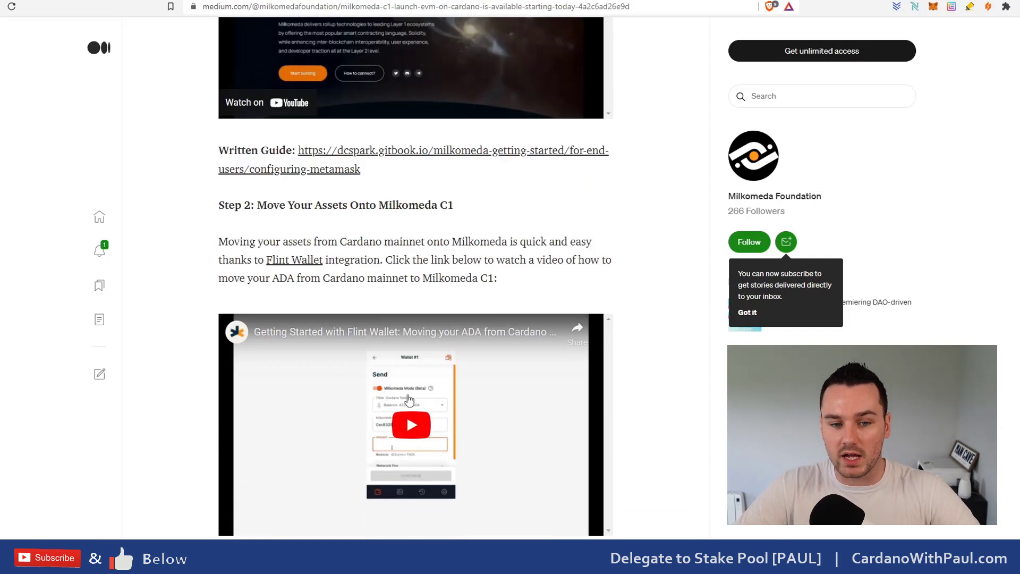
scroll(403, 389, "down", 1)
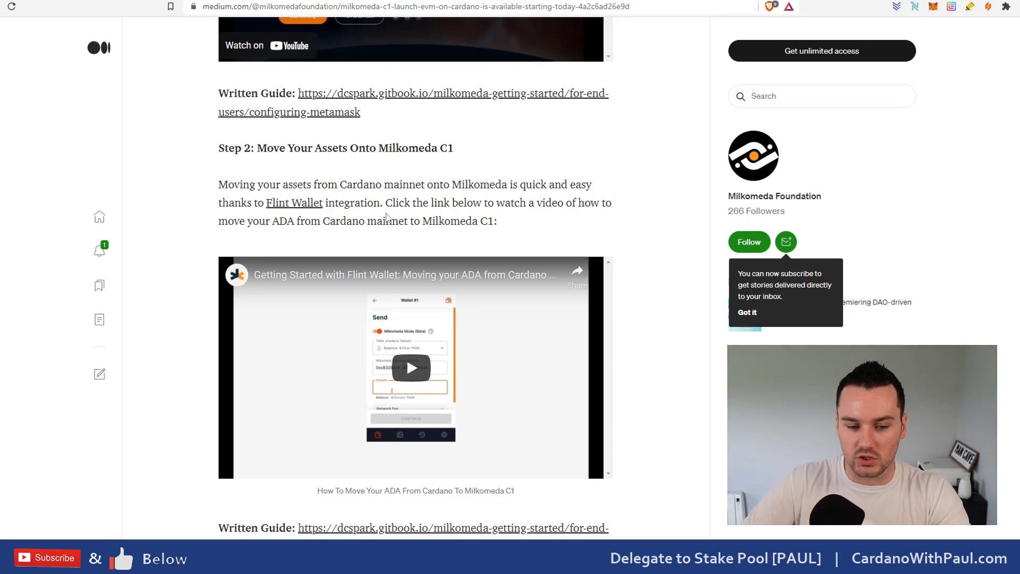
scroll(391, 197, "down", 6)
scroll(385, 187, "down", 6)
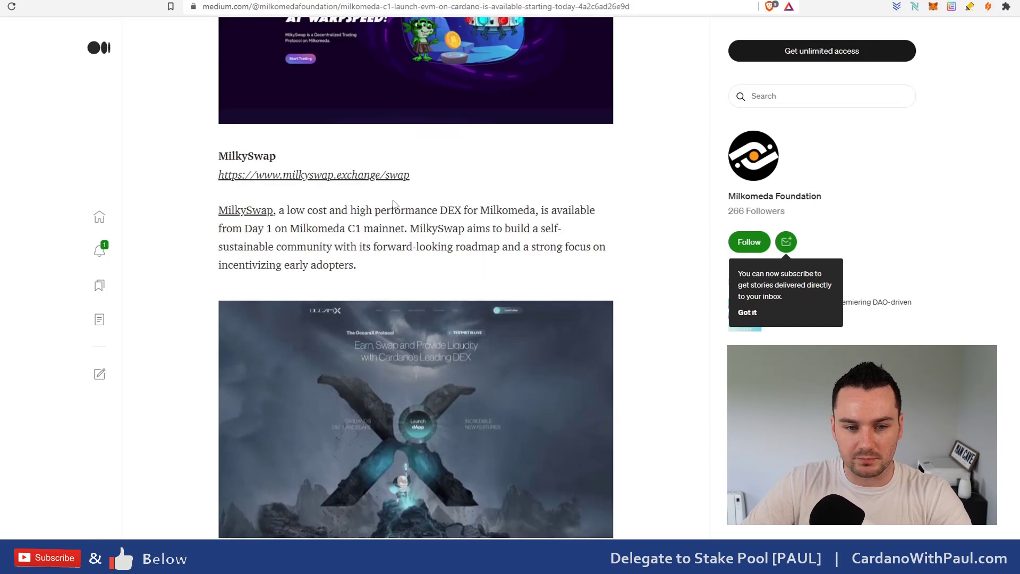
scroll(377, 205, "up", 4)
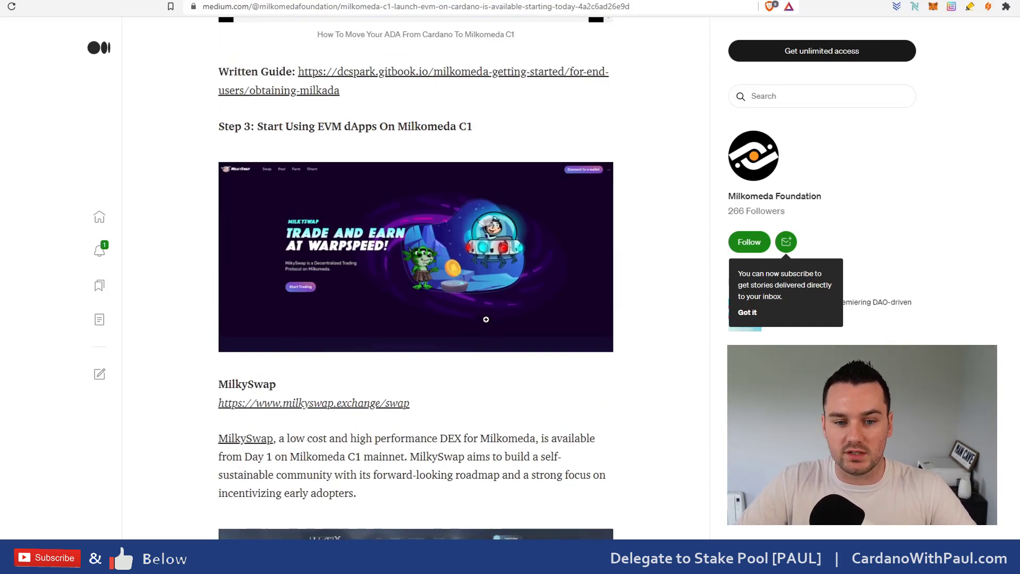
scroll(454, 303, "down", 1)
scroll(457, 305, "down", 10)
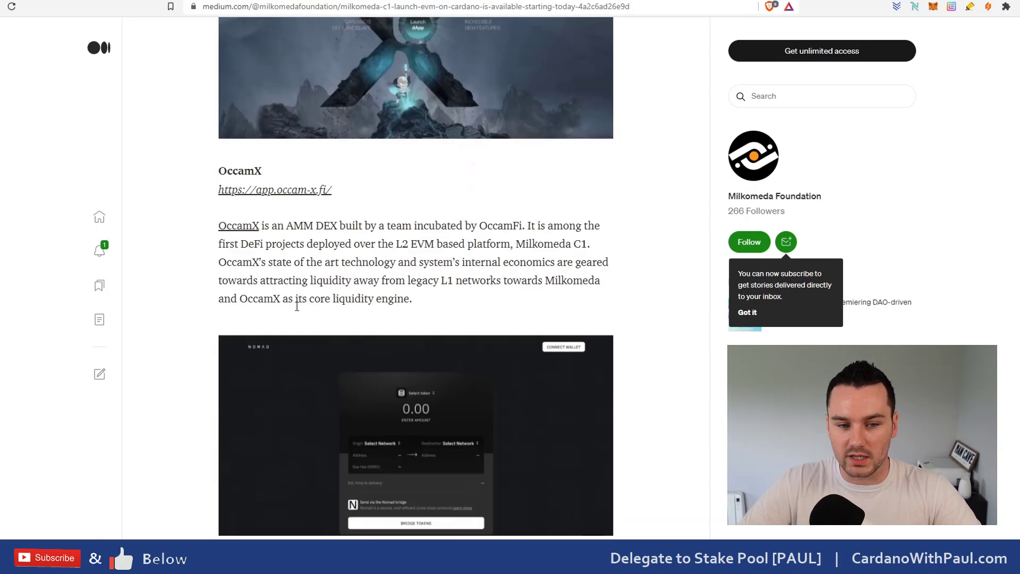
scroll(296, 210, "down", 4)
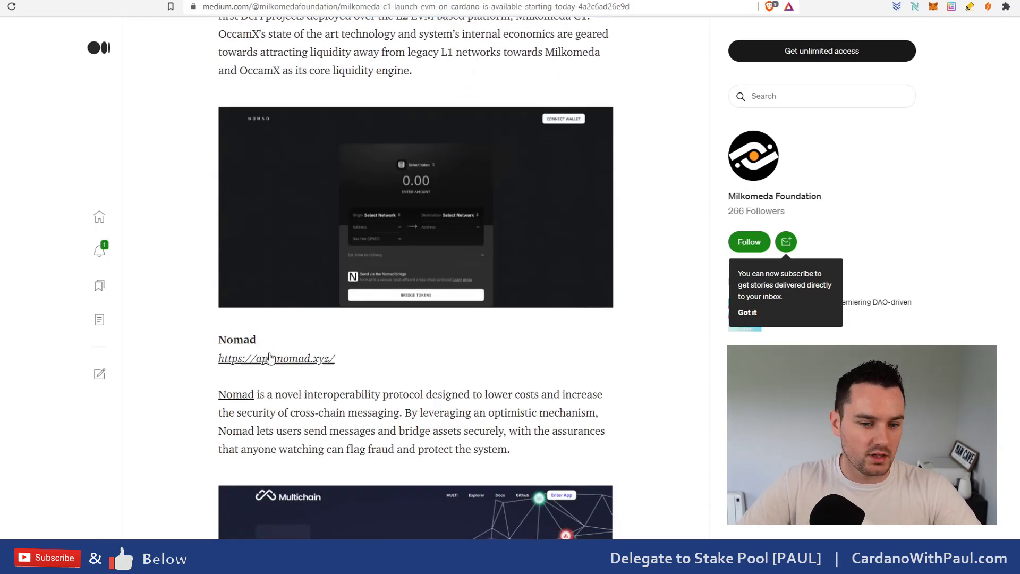
scroll(445, 209, "down", 5)
scroll(425, 256, "down", 1)
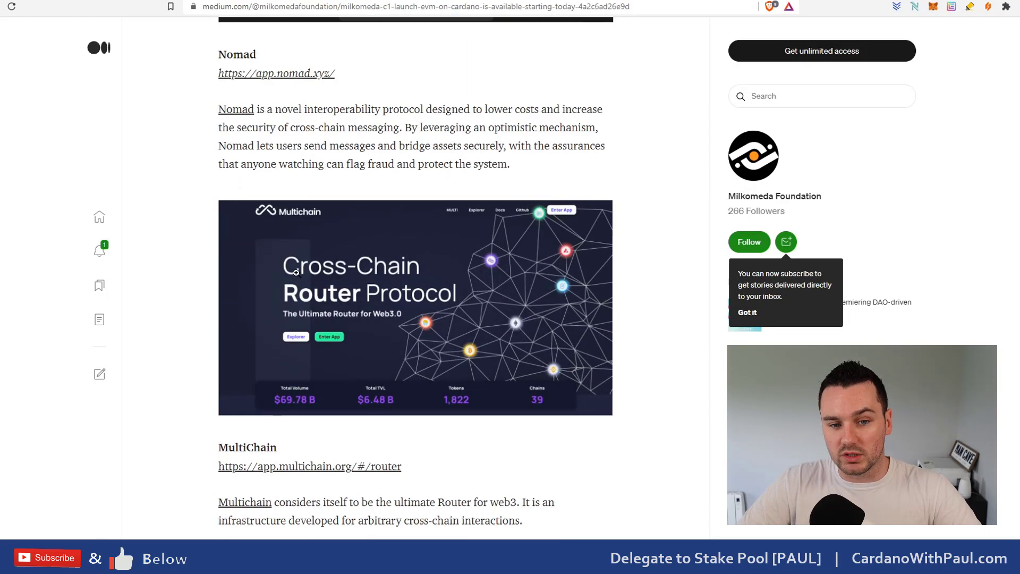
scroll(297, 273, "down", 5)
scroll(290, 290, "down", 1)
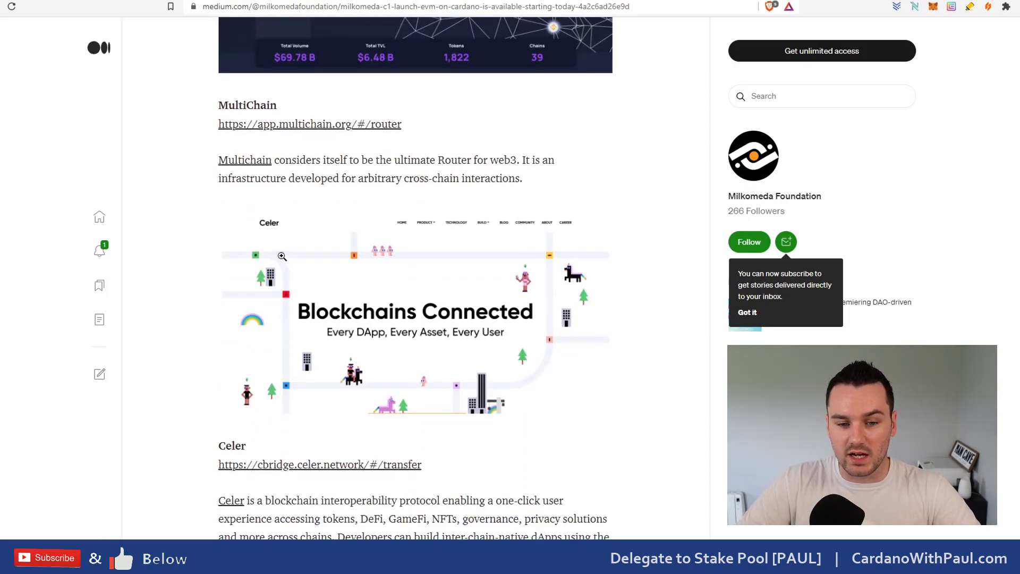
scroll(459, 126, "up", 6)
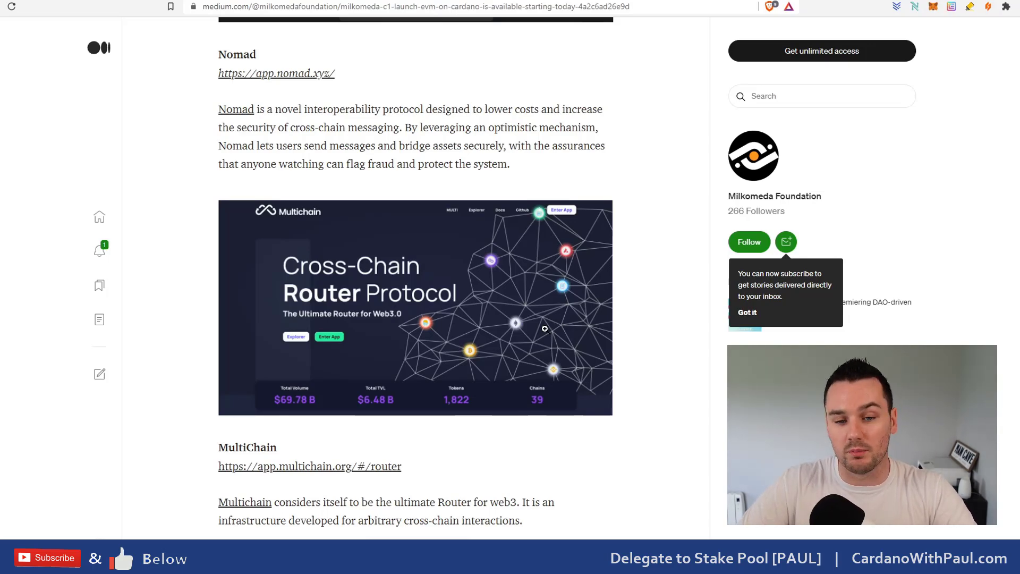
scroll(544, 329, "down", 13)
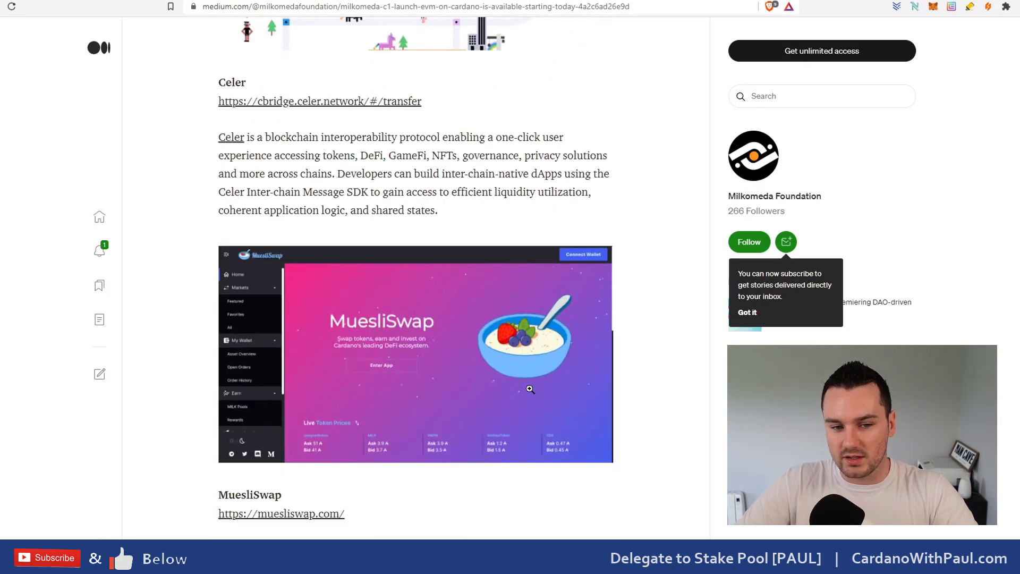
scroll(529, 389, "down", 4)
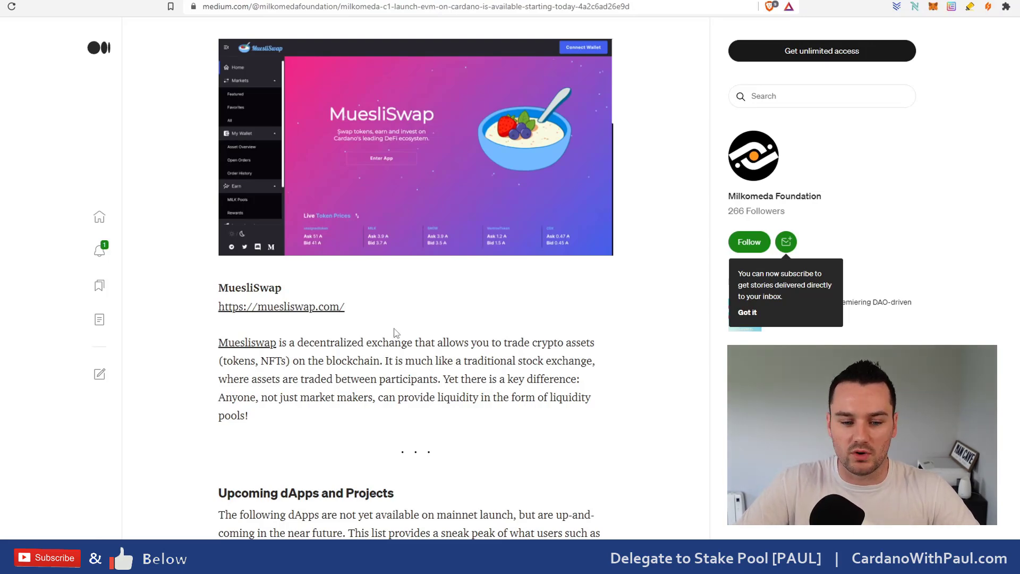
scroll(394, 332, "down", 10)
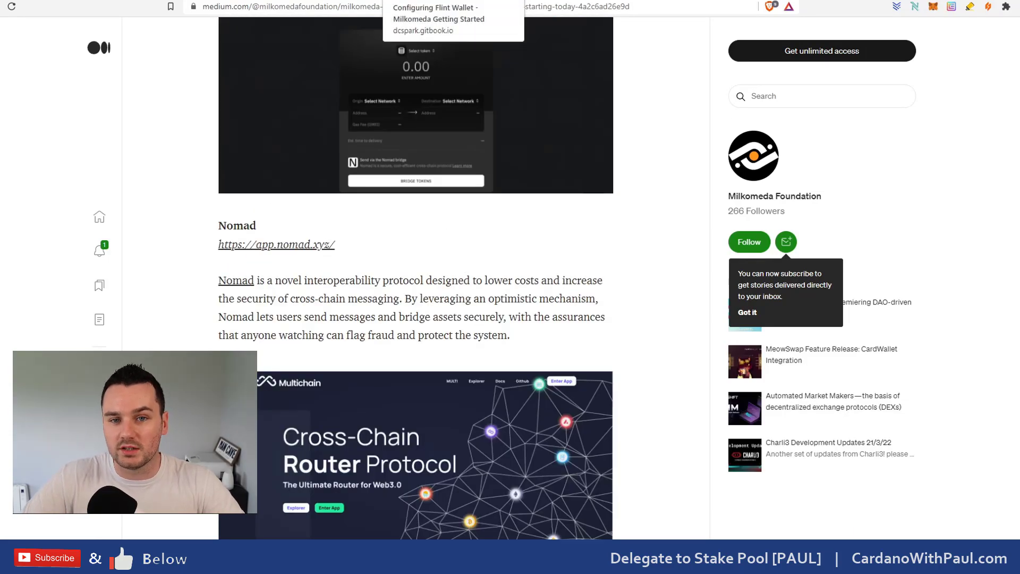
- Review Wallet #4's Flint history, NFT and balance tabs, including the 80.8 ADA received
left_click(449, 1)
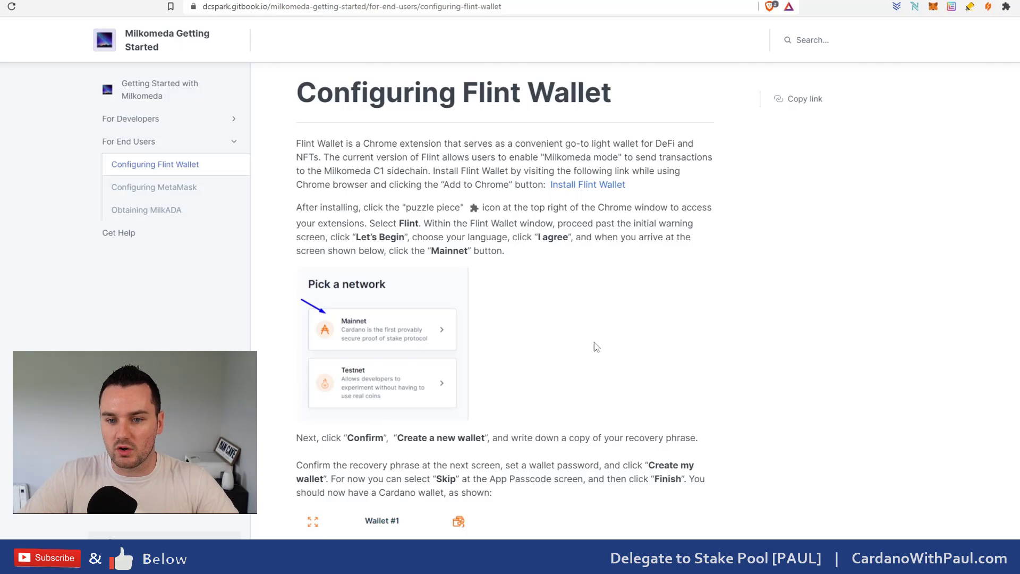
left_click(988, 6)
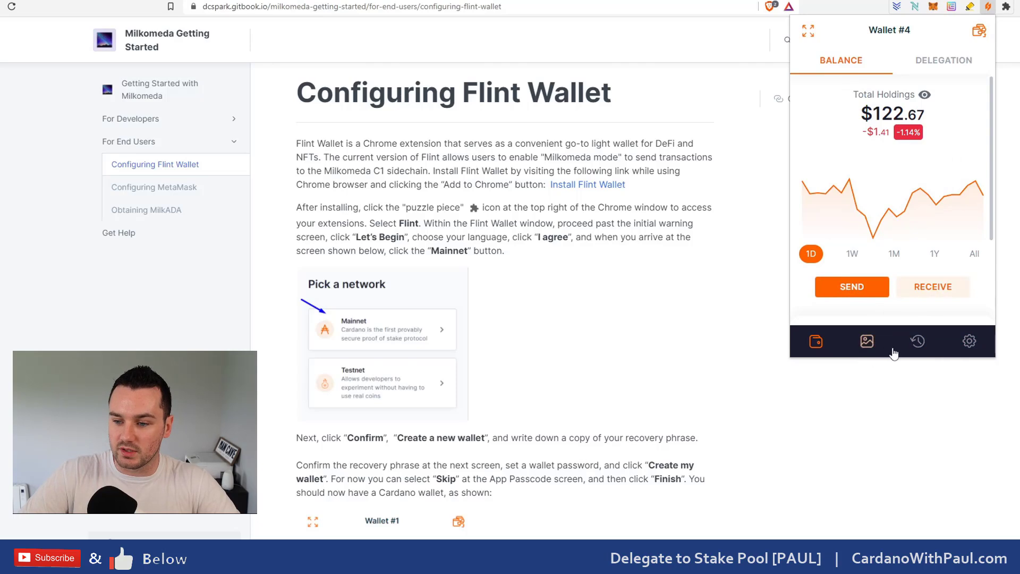
left_click(918, 341)
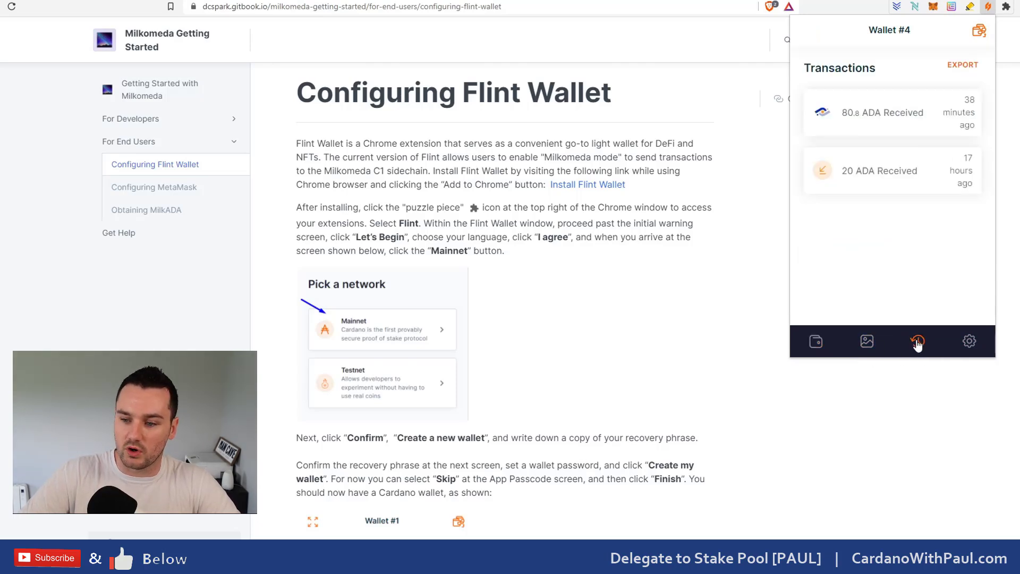
left_click(866, 341)
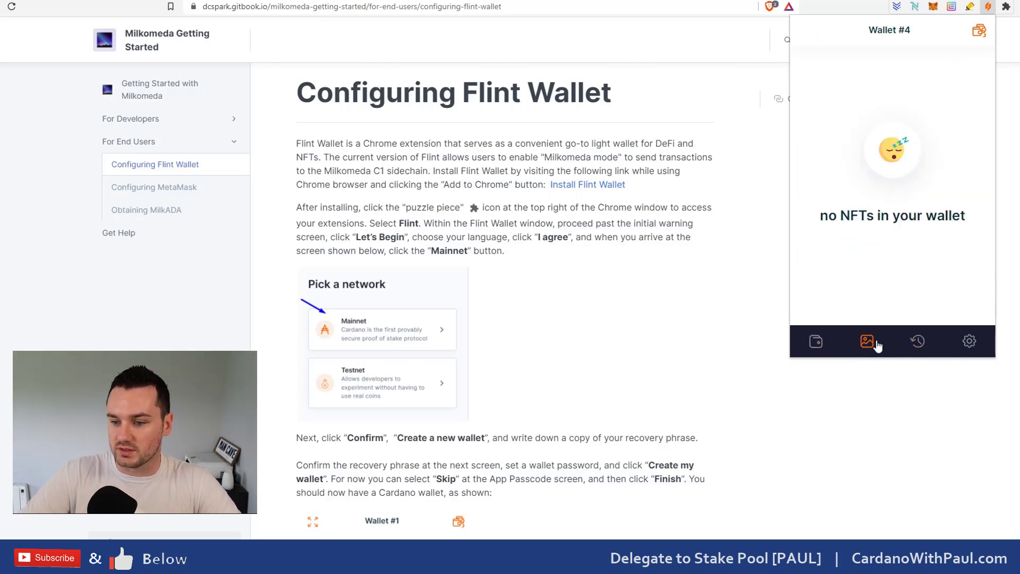
left_click(816, 343)
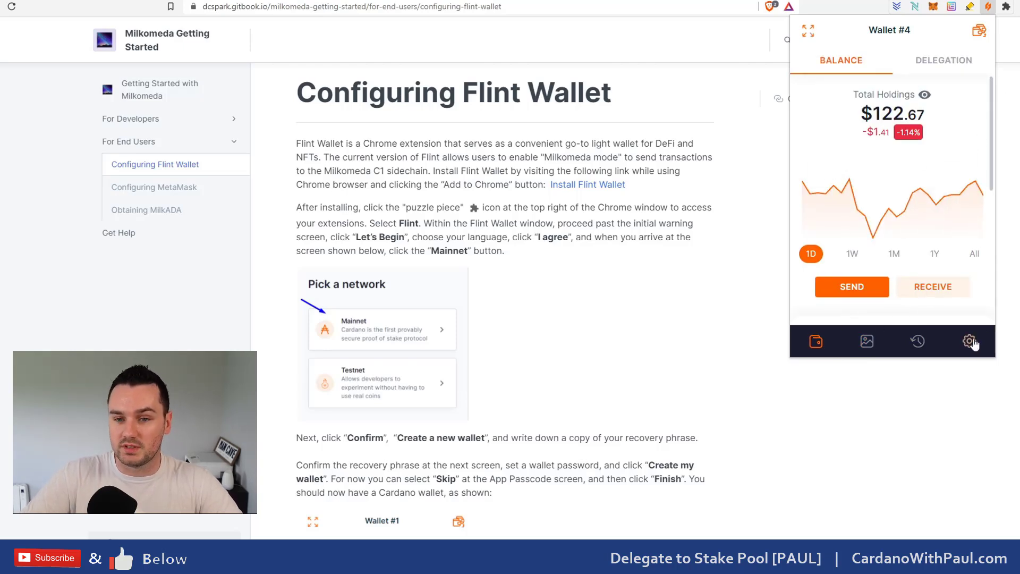
left_click(912, 344)
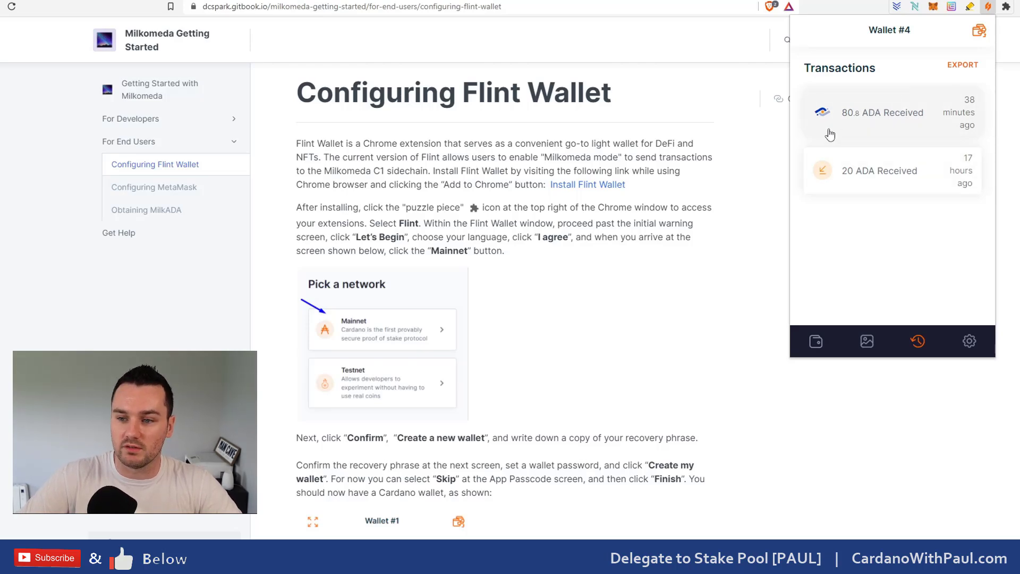
left_click(816, 341)
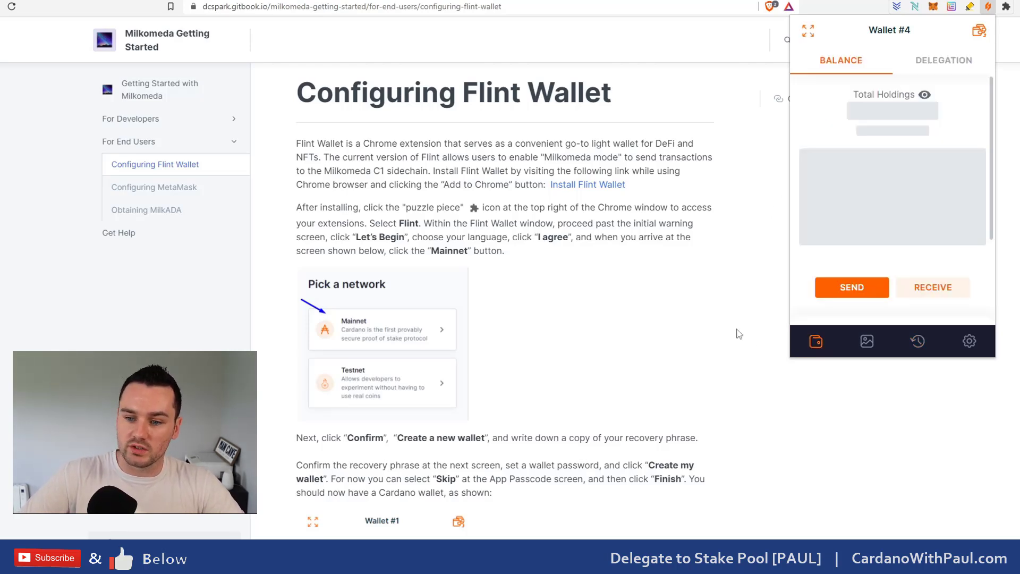
left_click(740, 329)
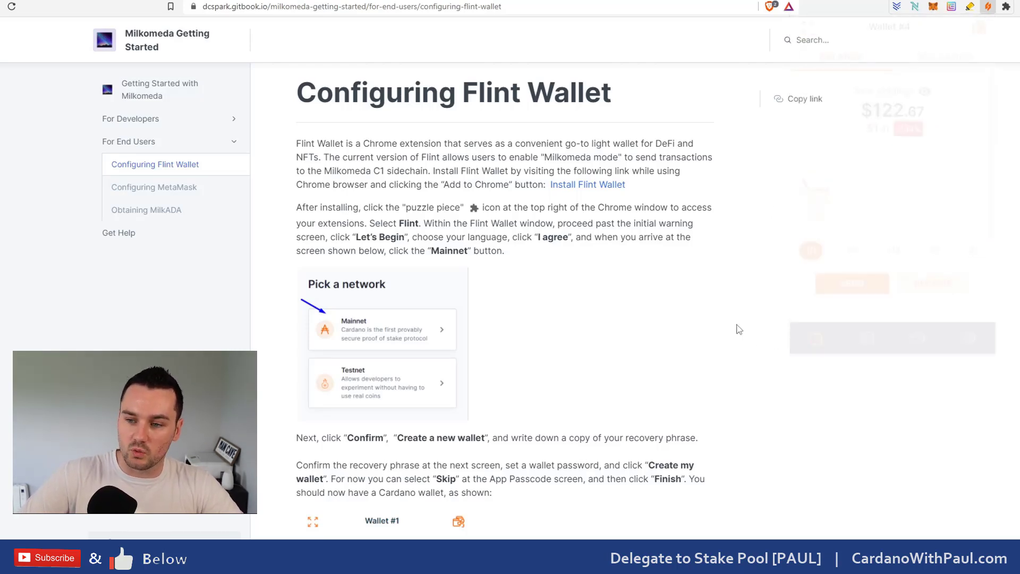
- Confirm MetaMask's Milkomeda C1 account shows 0 MILKADA, then bring up the MuesliSwap DEX tab
left_click(931, 8)
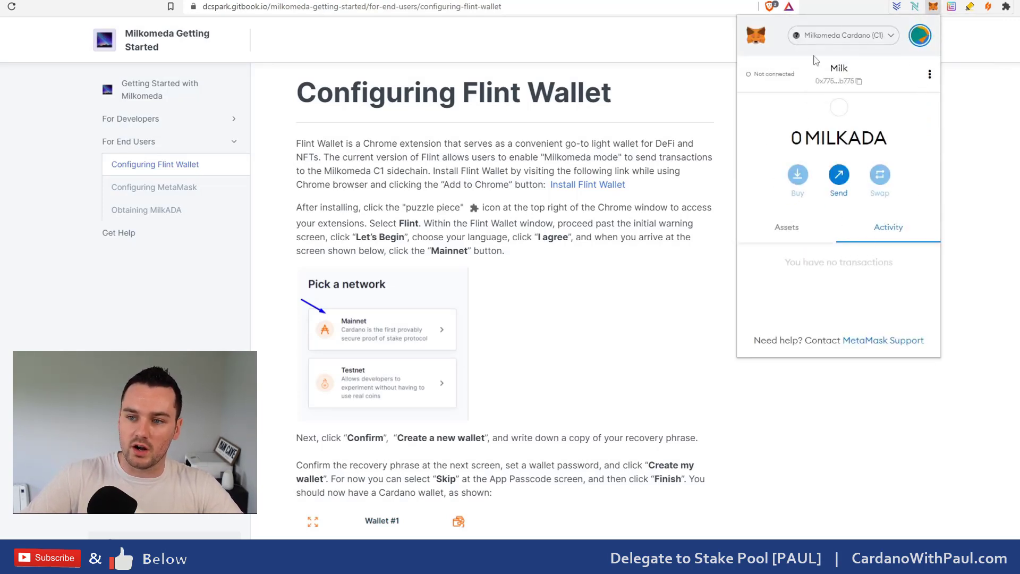
left_click(699, 224)
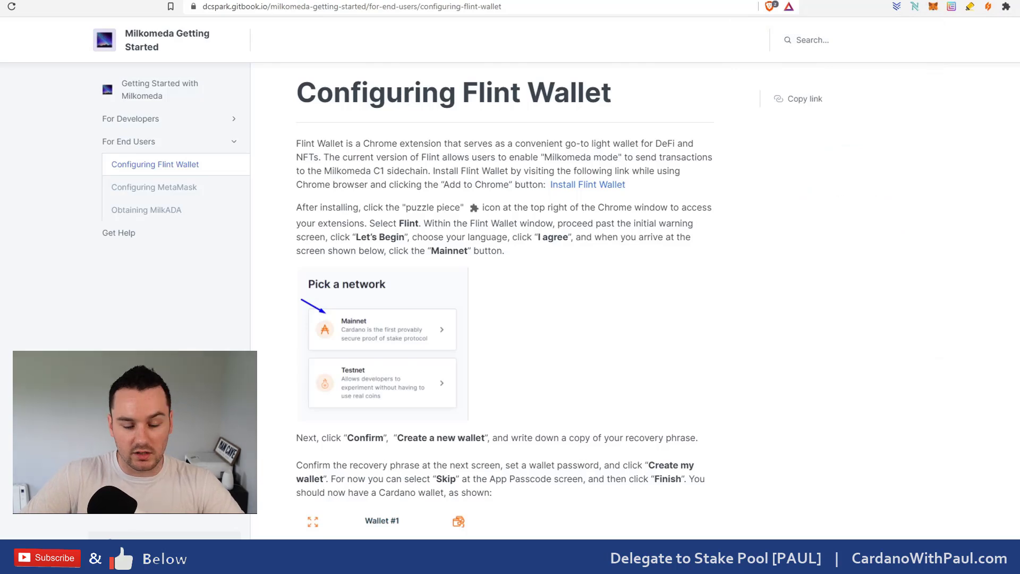
key("alt+Tab")
left_click_drag(811, 27, 431, 30)
left_click(426, 29)
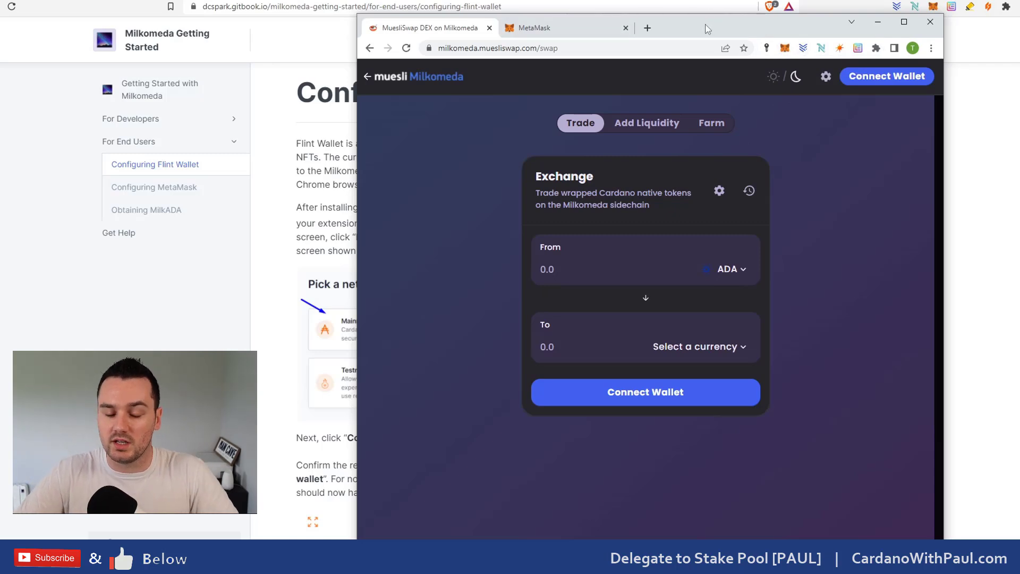
- Check MetaMask's current network, then pick Metamask under MuesliSwap's Connect Wallet
left_click_drag(706, 30, 704, 29)
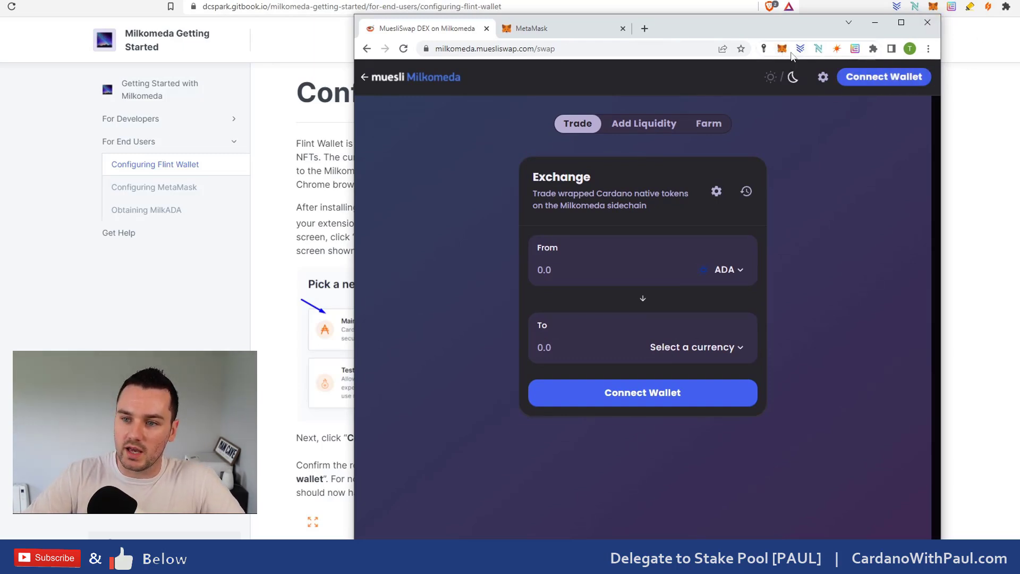
left_click(781, 49)
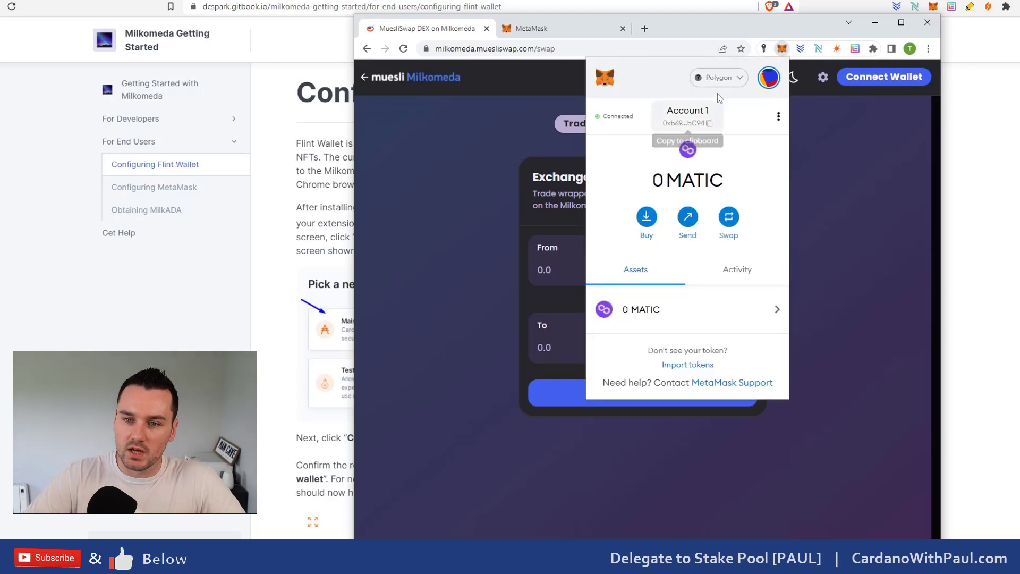
left_click(725, 78)
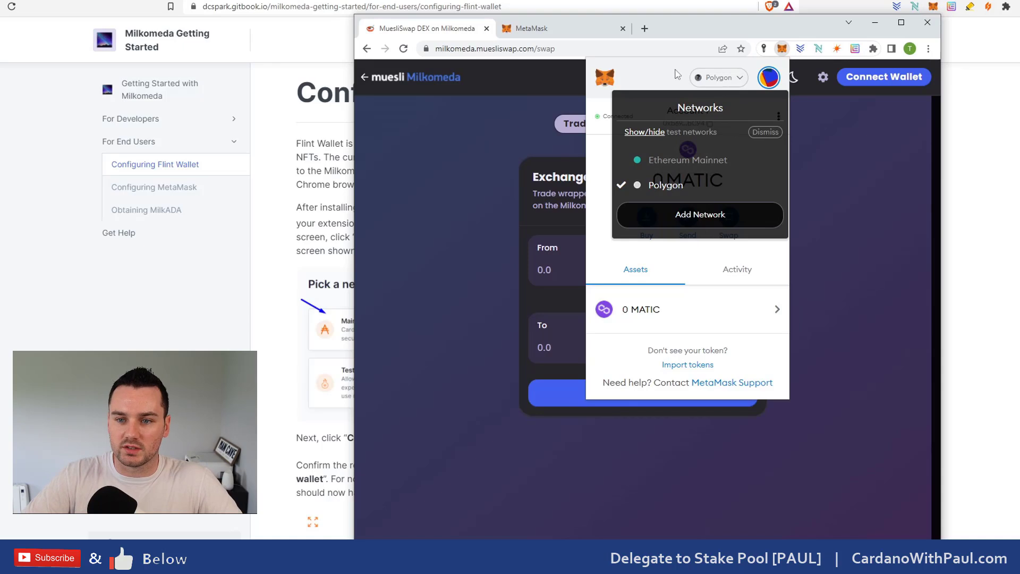
left_click(859, 175)
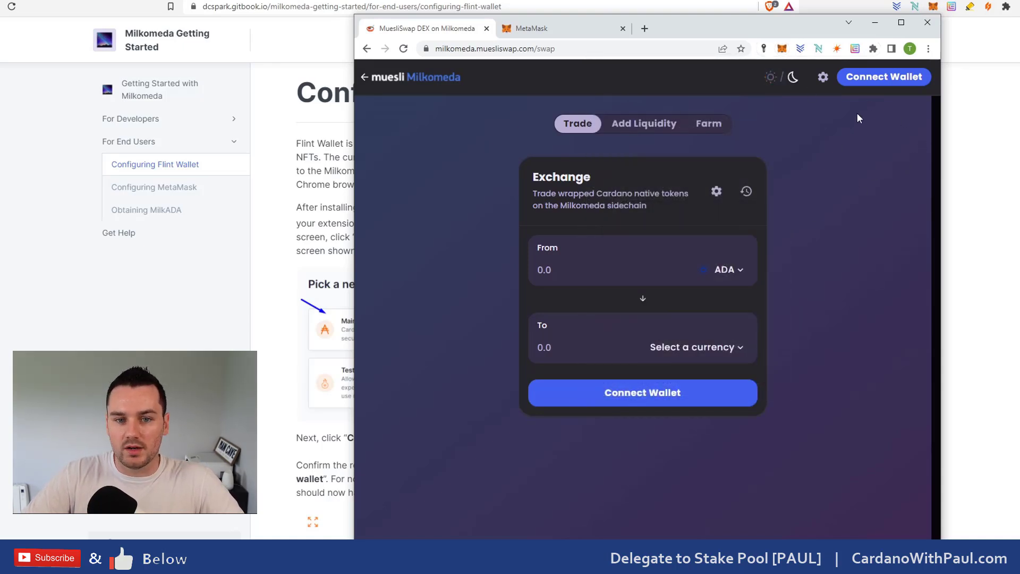
left_click(880, 79)
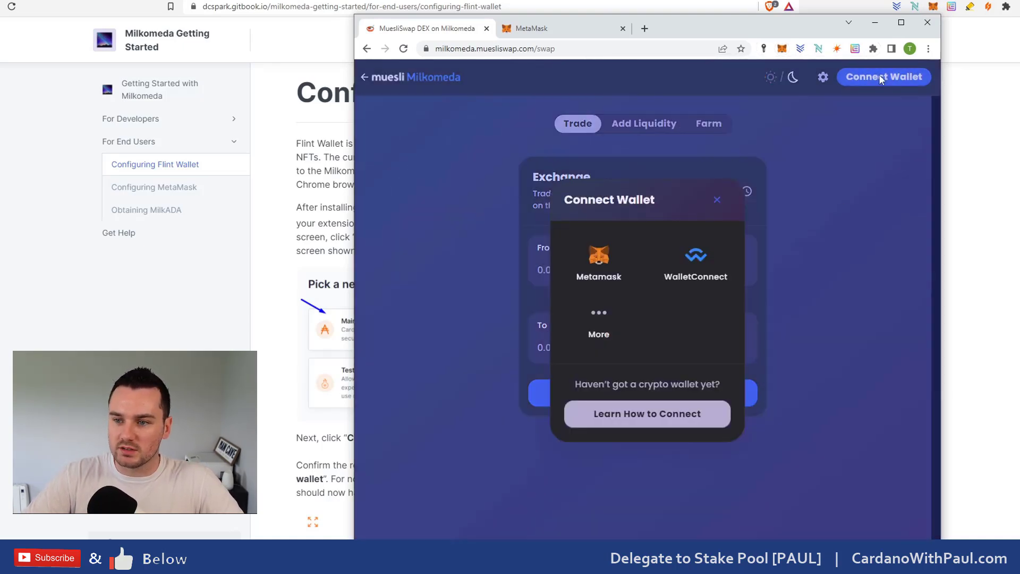
left_click(598, 255)
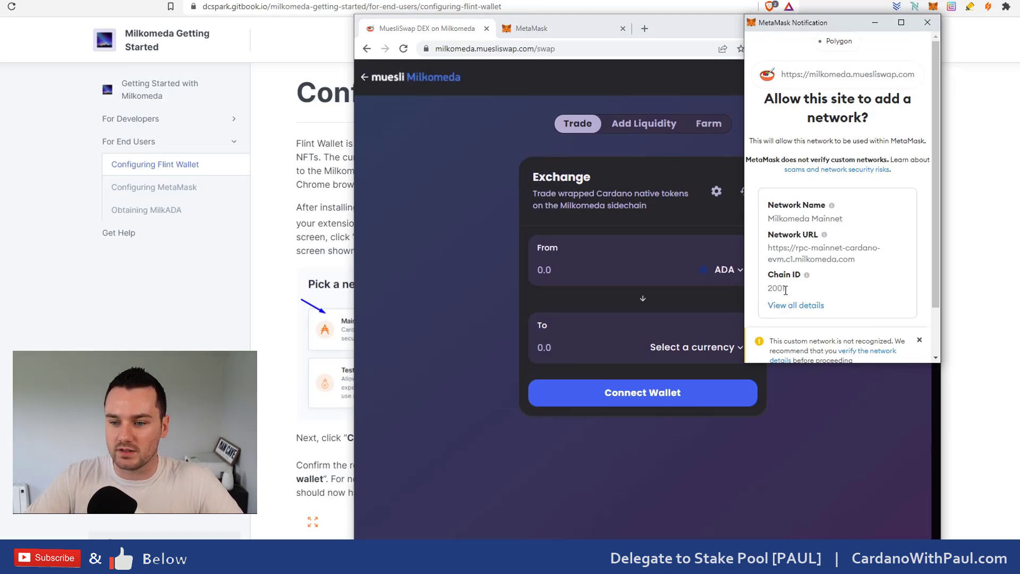
- Bring up the Milkomeda guide's Configuring MetaMask page
left_click(301, 202)
scroll(405, 247, "down", 7)
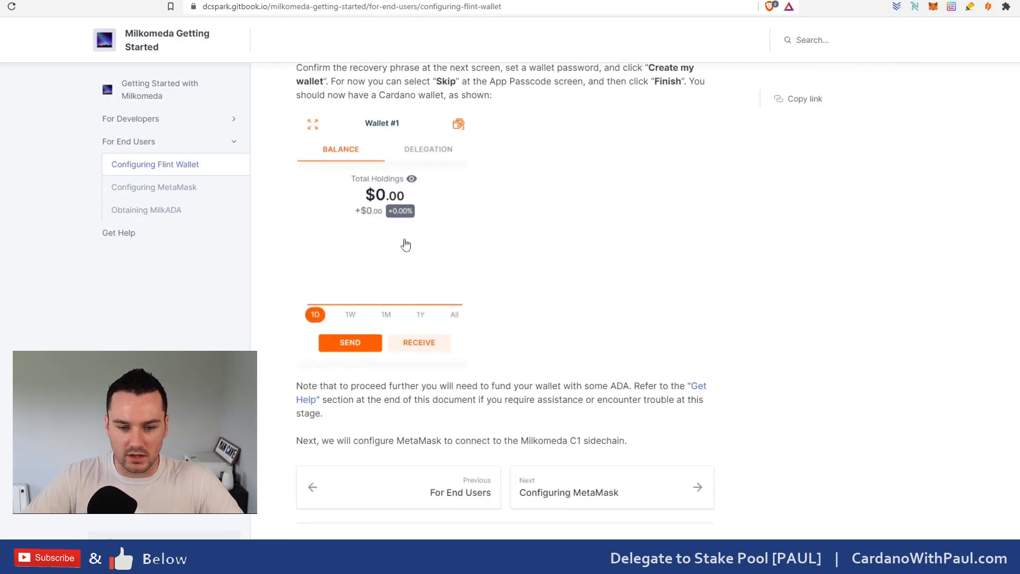
left_click(563, 497)
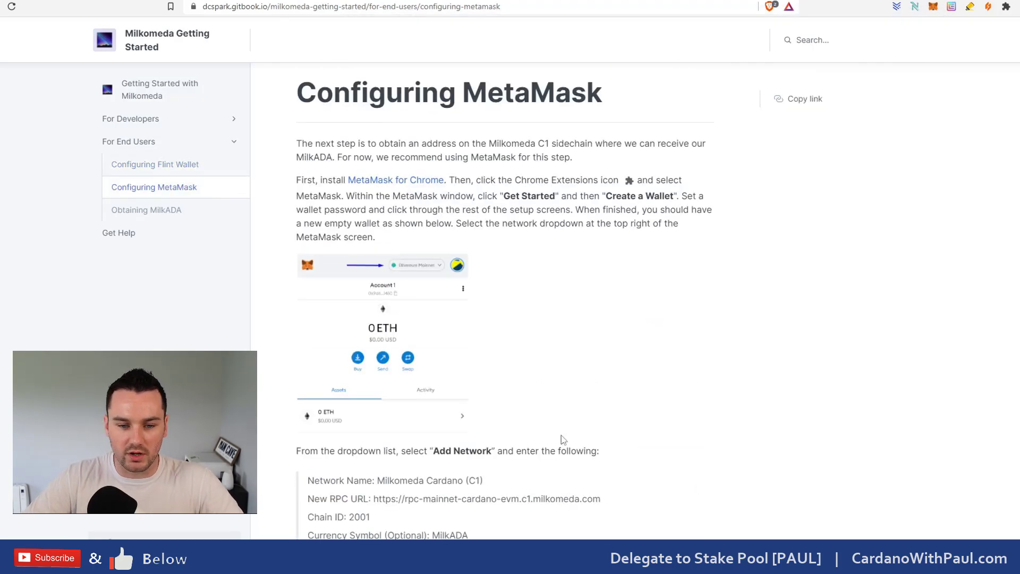
scroll(561, 435, "down", 5)
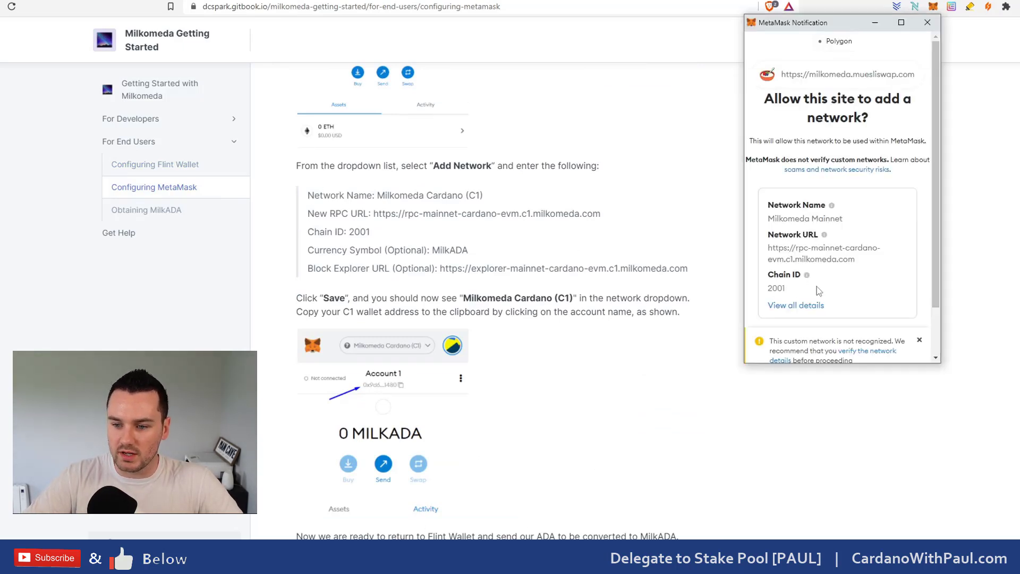
scroll(822, 186, "down", 1)
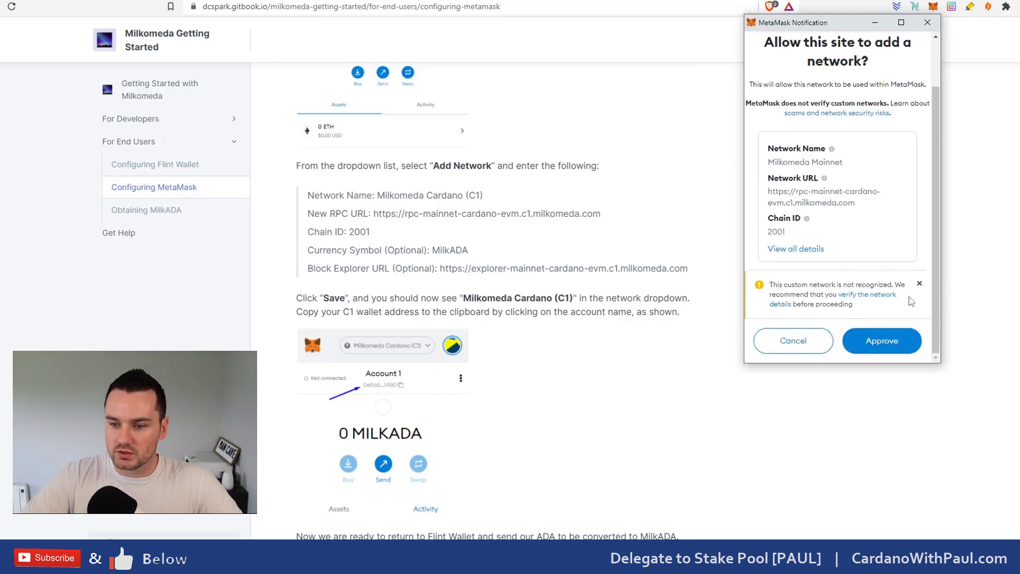
- Approve adding Milkomeda Mainnet, switch MetaMask to it, and verify the network list
left_click(881, 341)
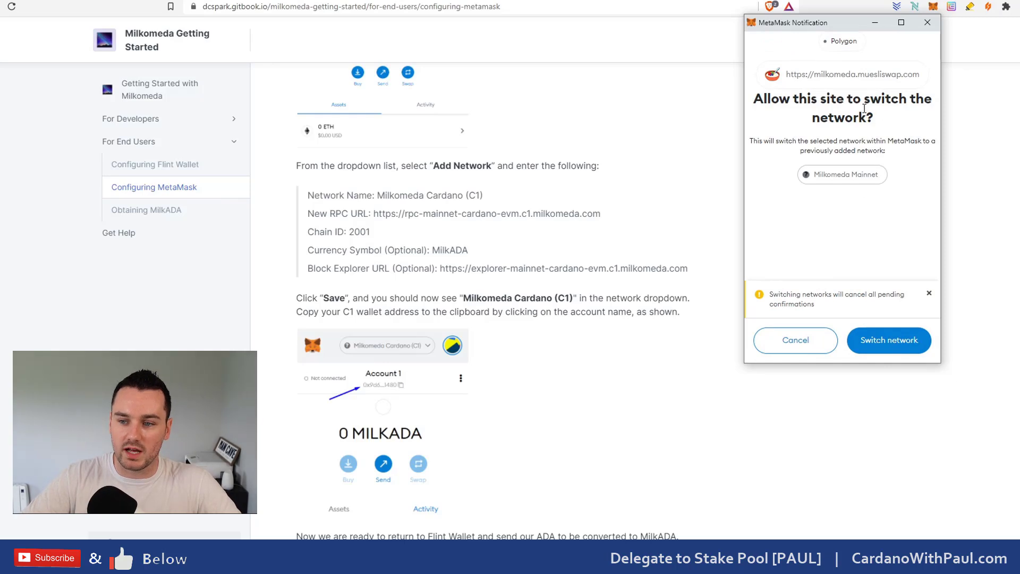
left_click(900, 349)
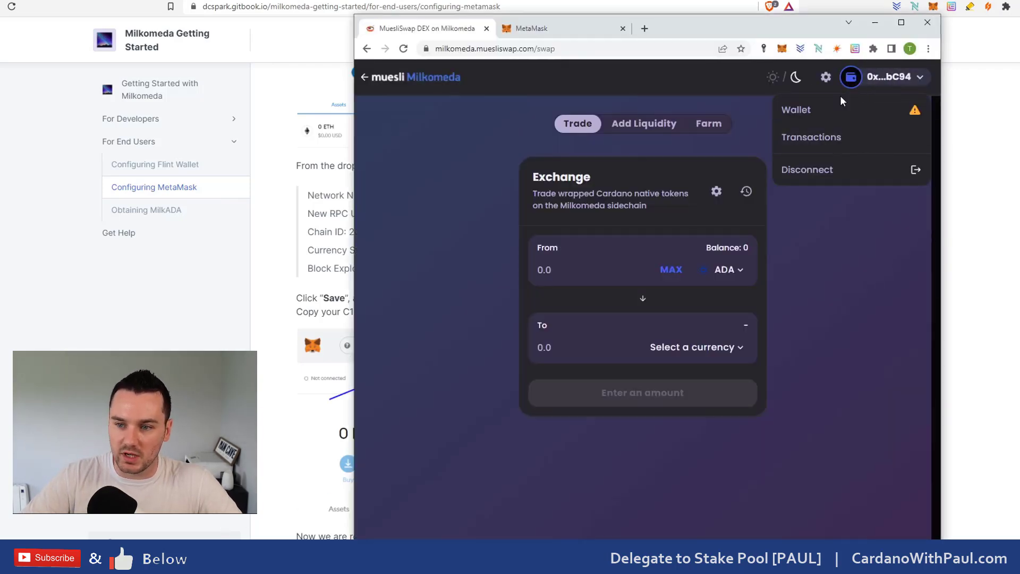
left_click(781, 49)
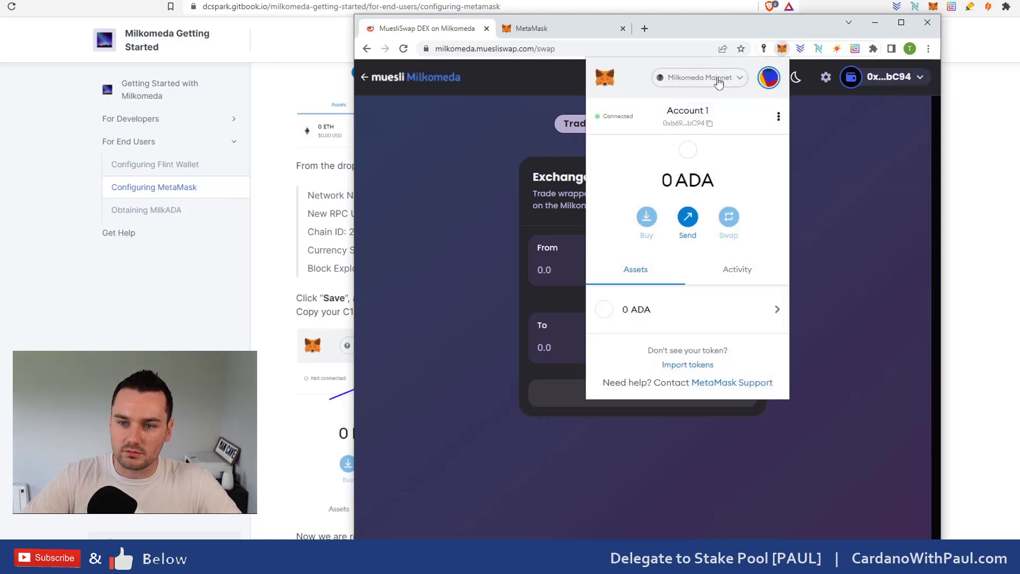
left_click(723, 78)
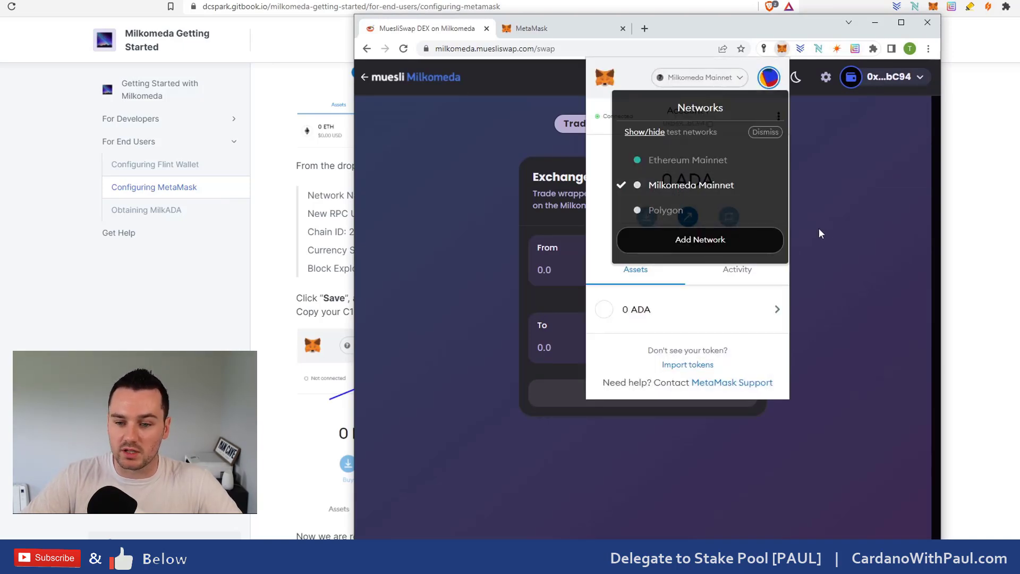
left_click(834, 226)
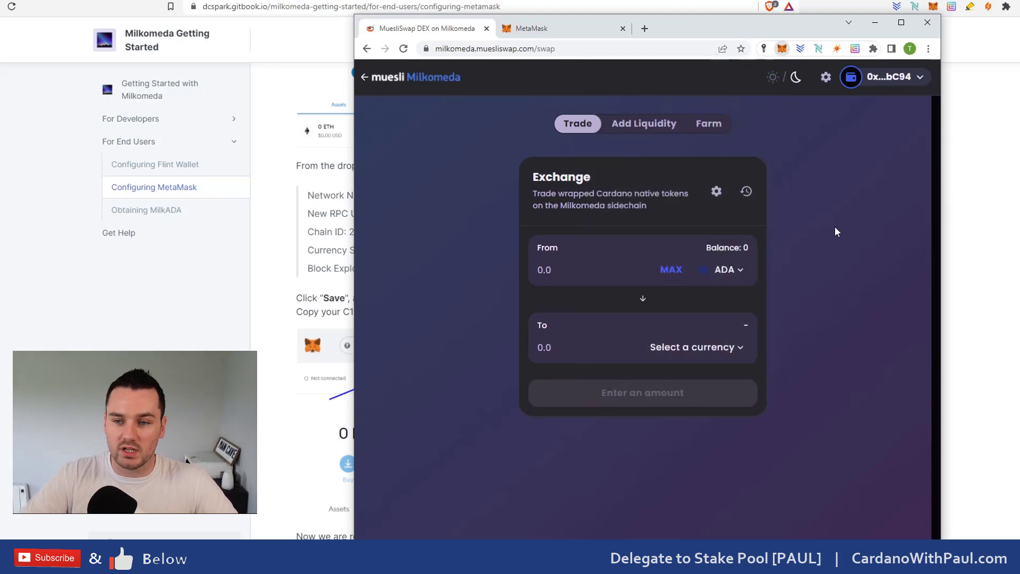
left_click(875, 23)
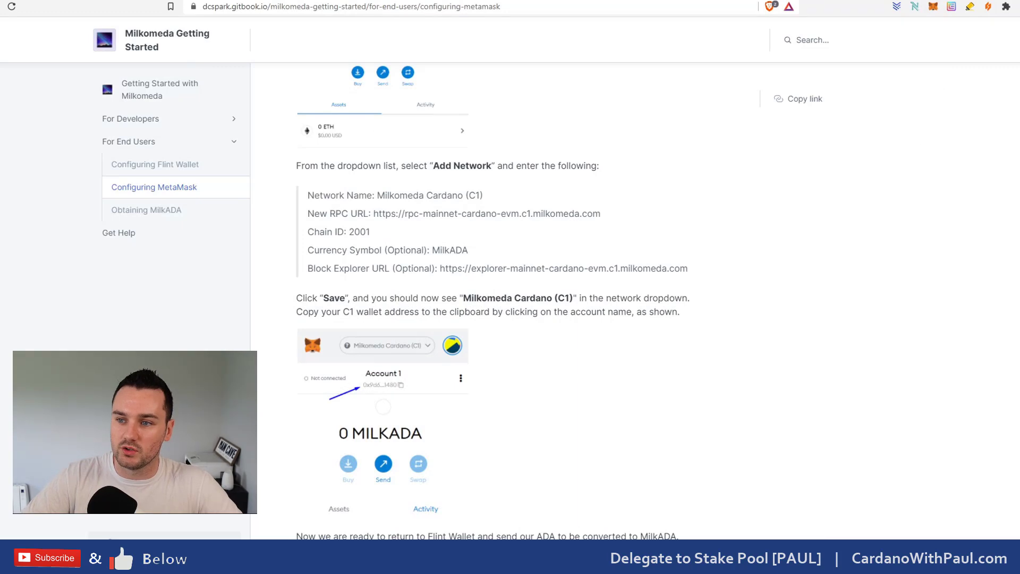
- Copy the MetaMask Milkomeda address and paste it into a Flint send in Milkomeda mode
left_click(934, 7)
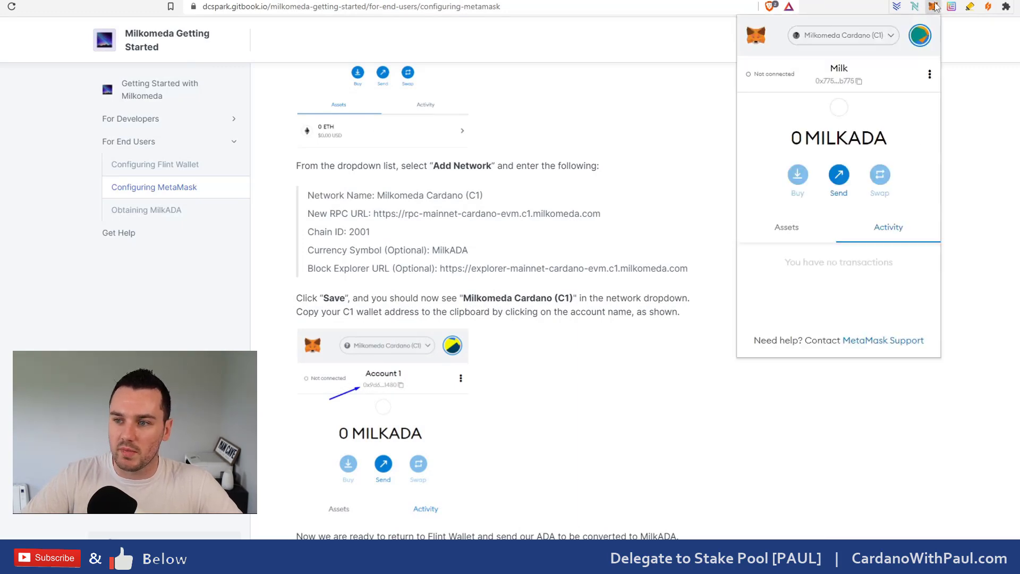
left_click(859, 85)
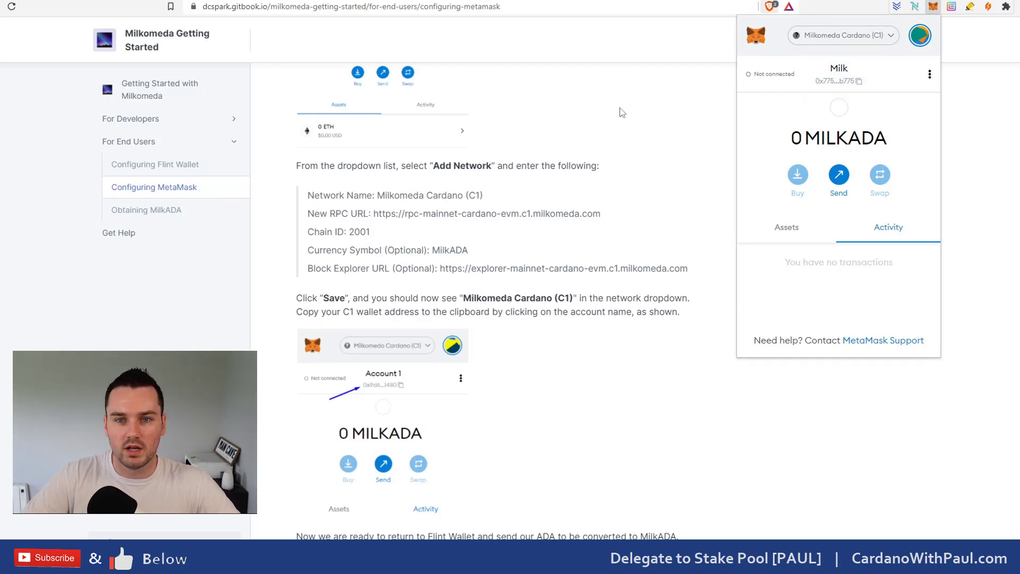
left_click(672, 91)
left_click(988, 7)
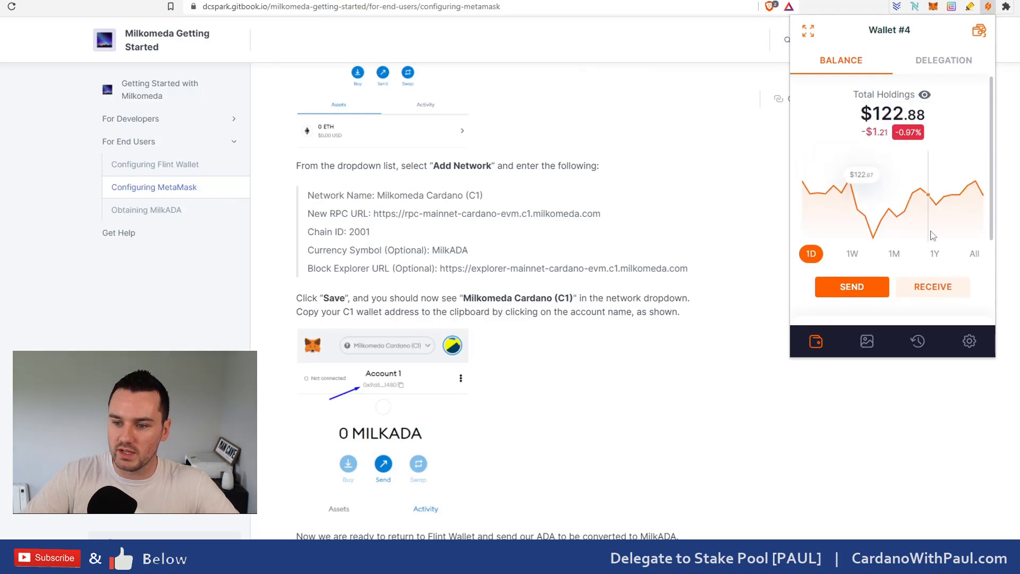
left_click(852, 292)
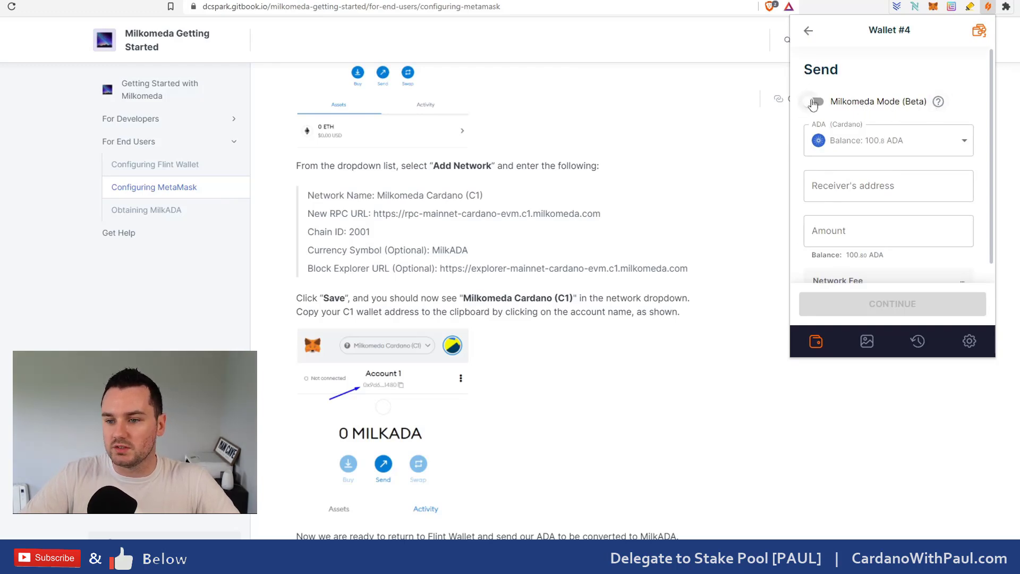
left_click(813, 102)
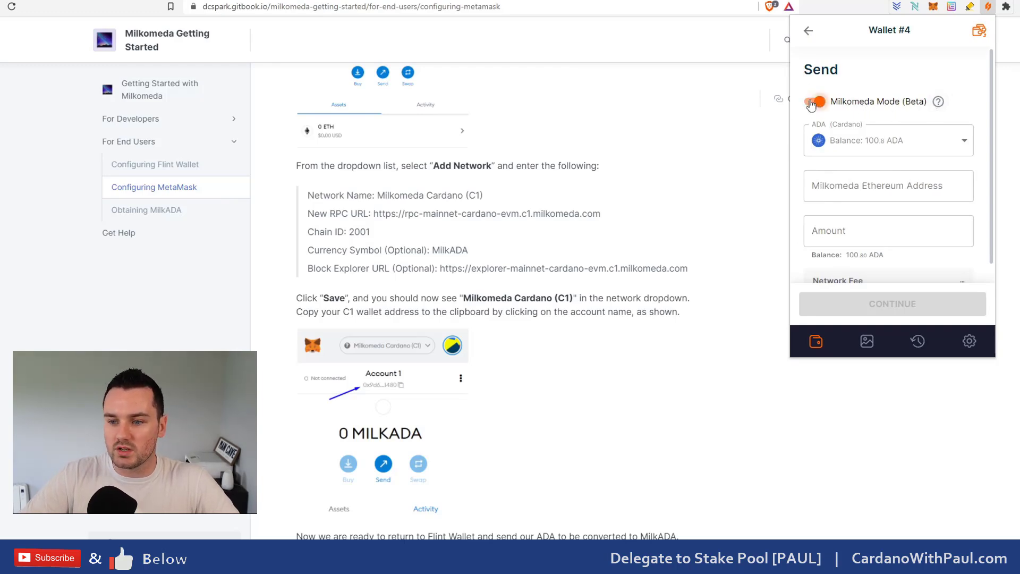
left_click(809, 192)
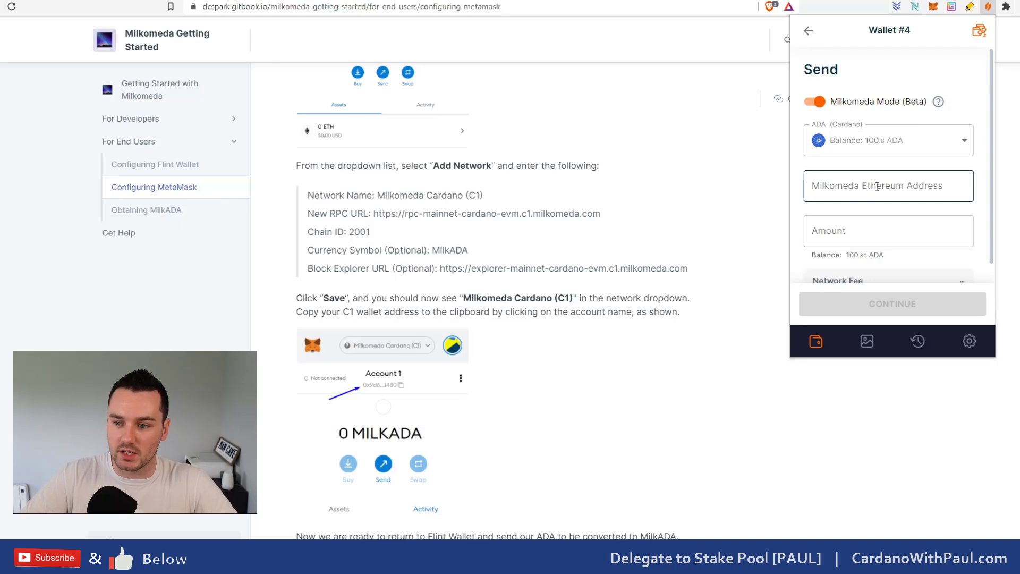
left_click(874, 188)
key("ctrl+v")
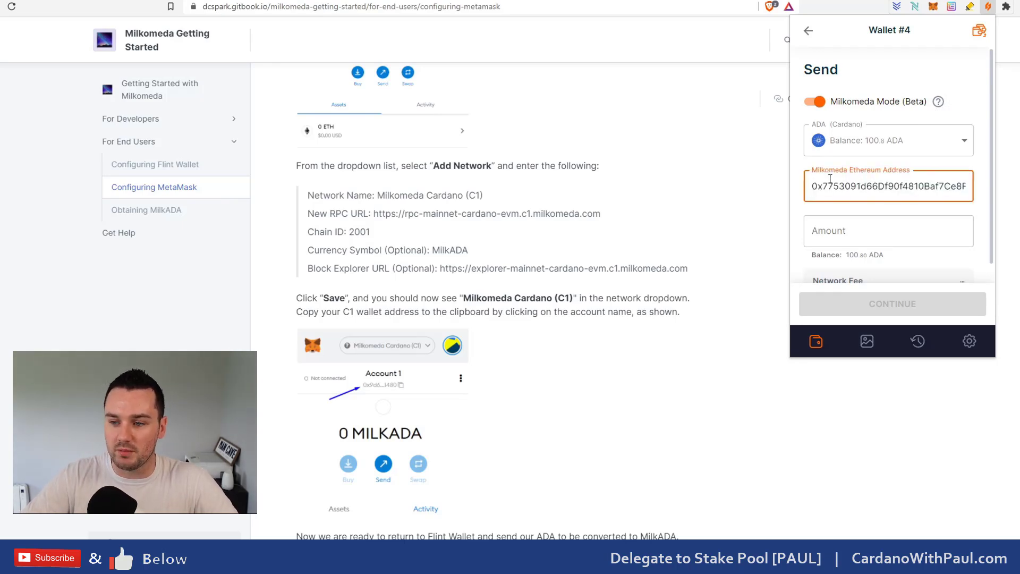
- Send 100 ADA, confirming the transfer with the wallet password
left_click(891, 219)
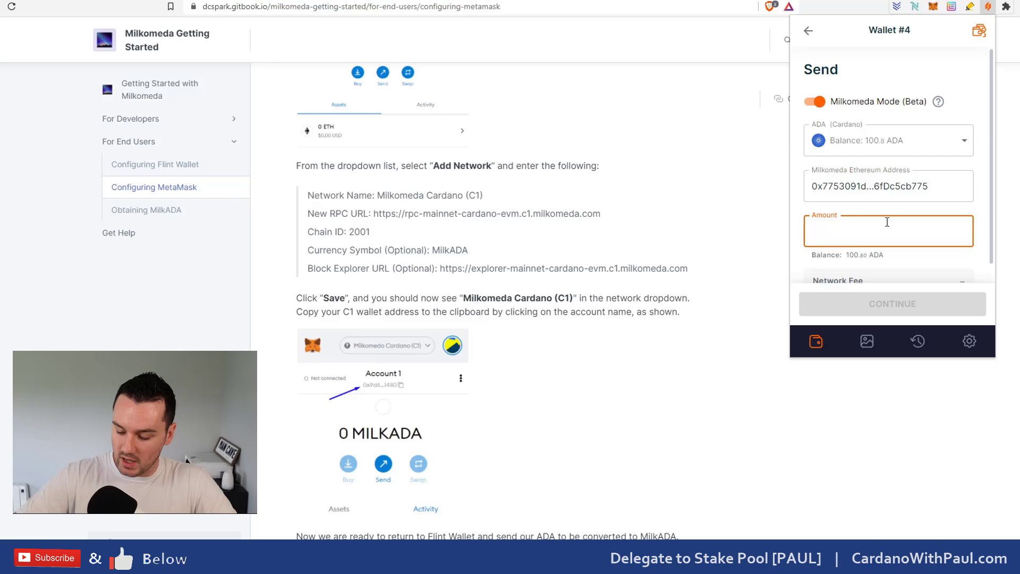
type("100")
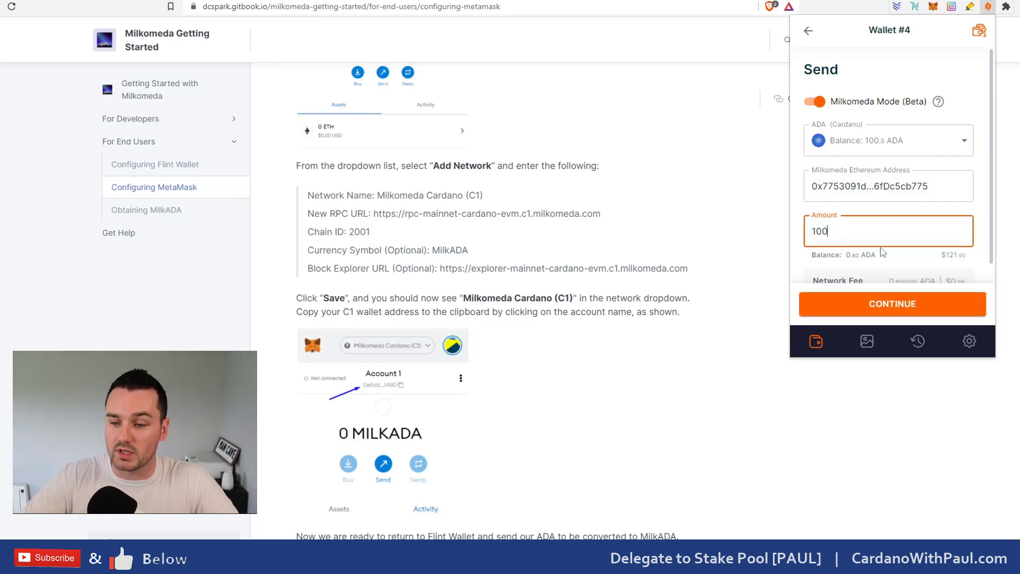
scroll(882, 252, "down", 2)
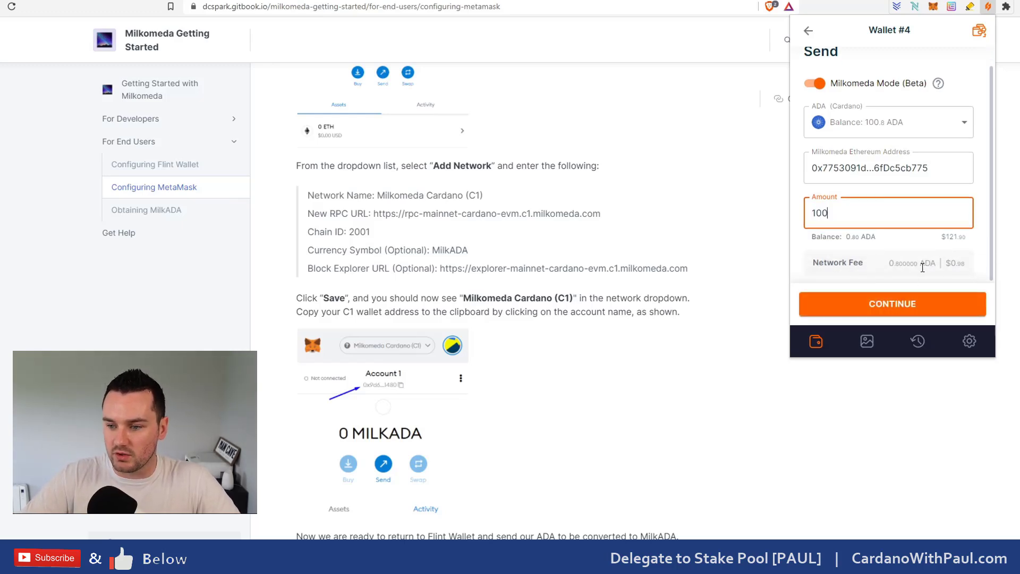
left_click(907, 308)
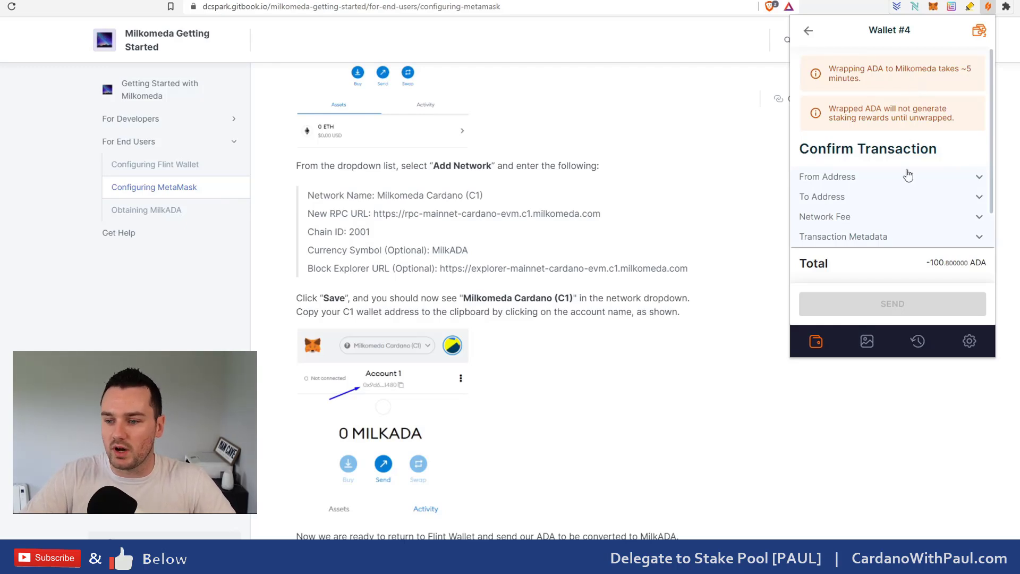
scroll(907, 175, "down", 2)
left_click(861, 216)
type("•")
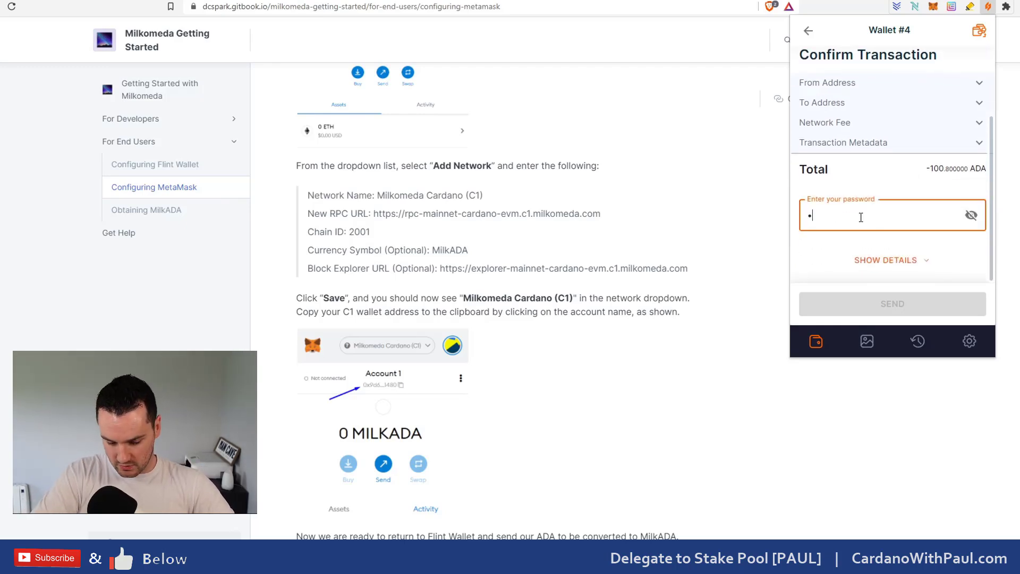
type("••••••••••")
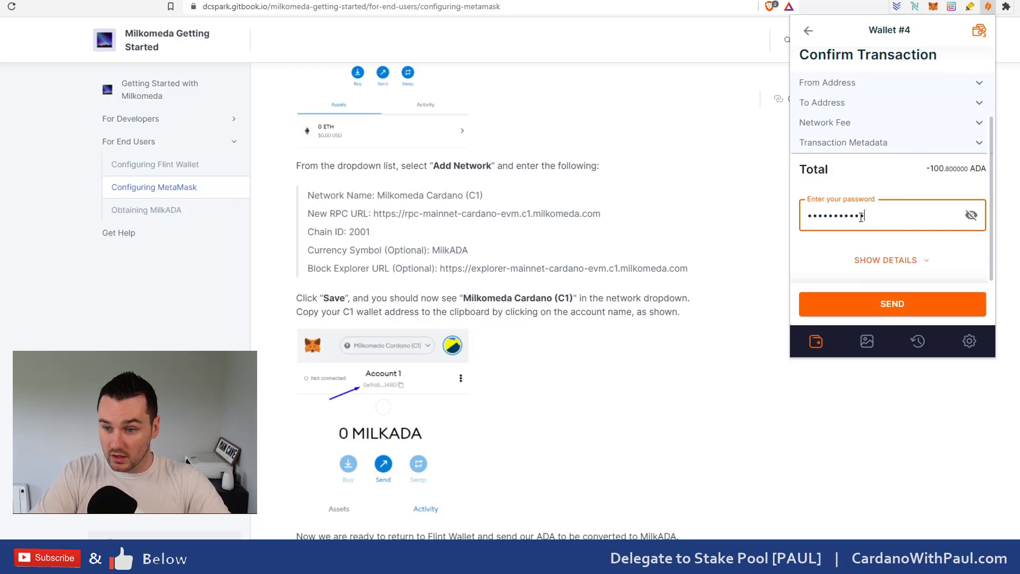
left_click(865, 311)
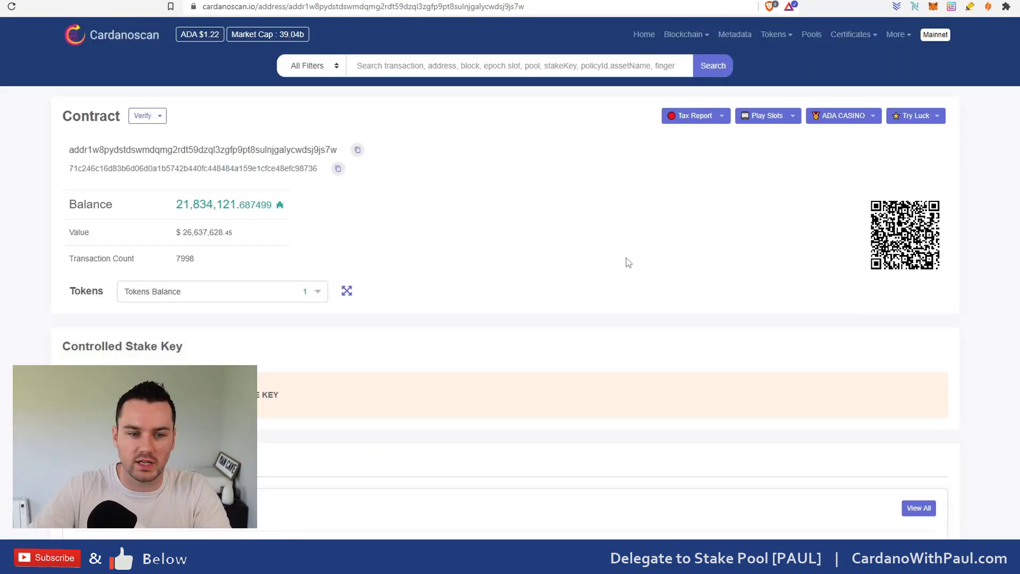
- Check that MetaMask now shows 99.9 MILKADA
left_click(936, 7)
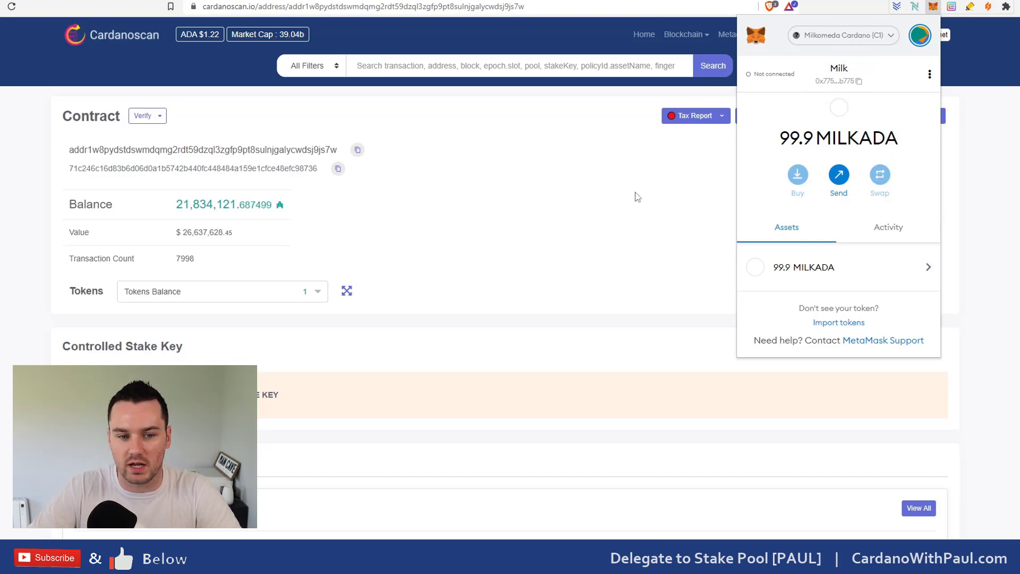
left_click(574, 225)
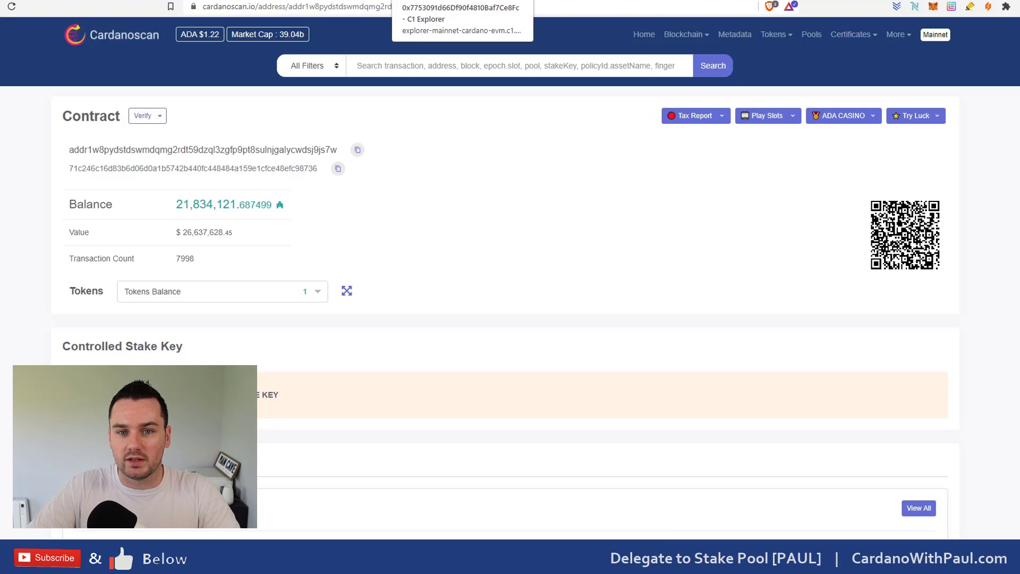
- Show the 99.9 MILKADA balance, browse MilkySwap's farm pools, and go to its Swap page
left_click(933, 6)
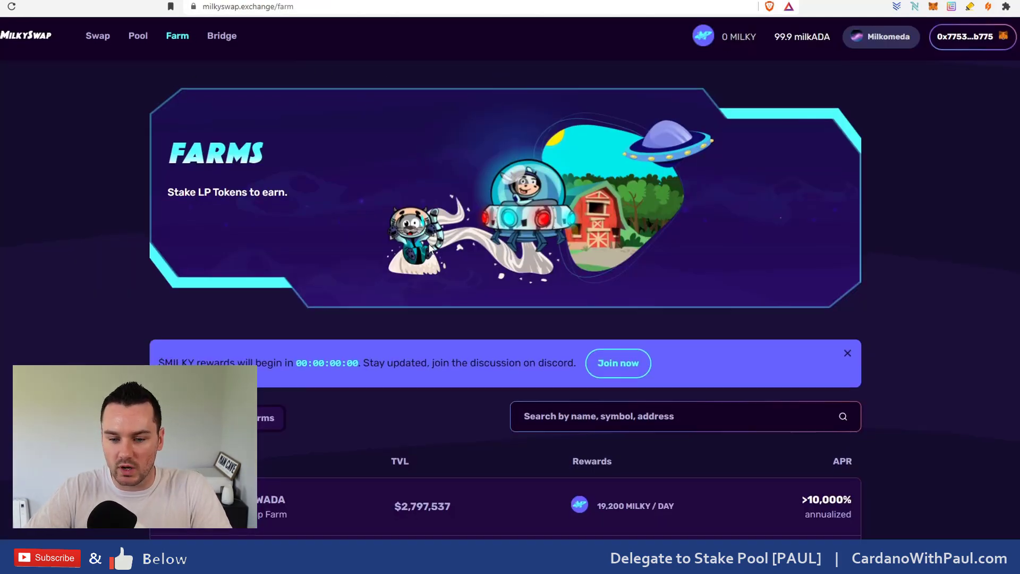
scroll(430, 253, "down", 8)
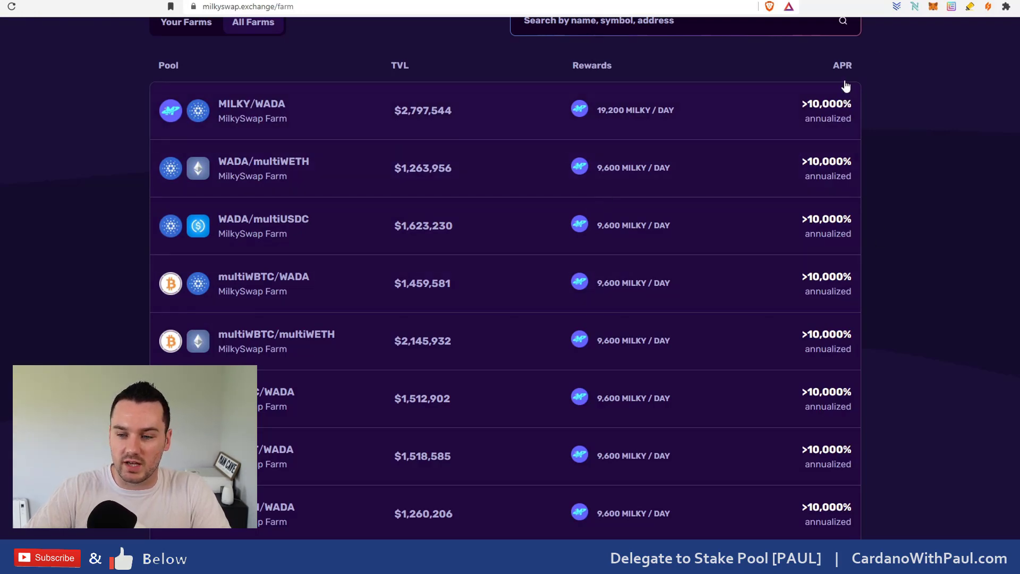
scroll(825, 484, "down", 6)
scroll(833, 505, "up", 8)
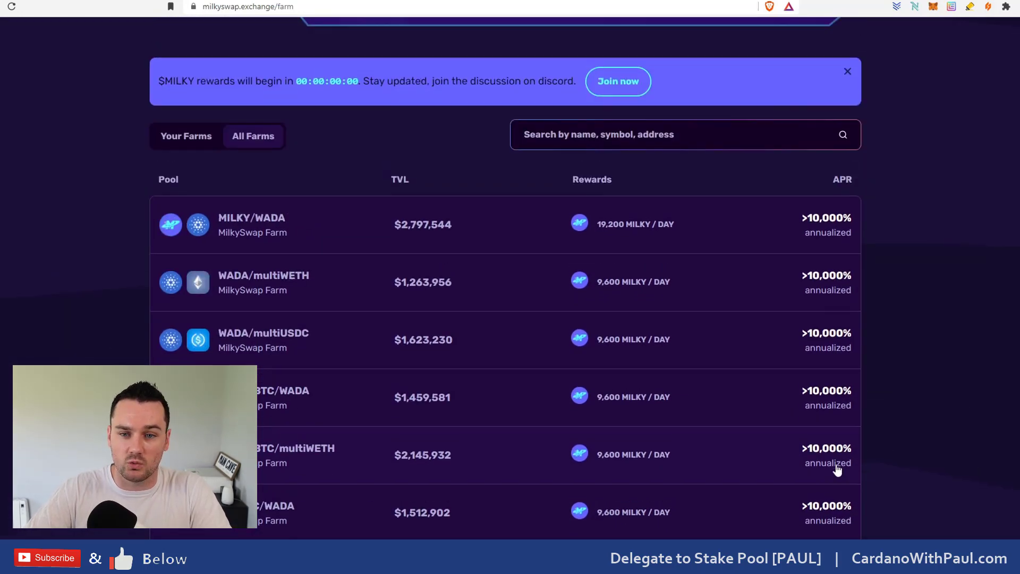
scroll(807, 405, "down", 2)
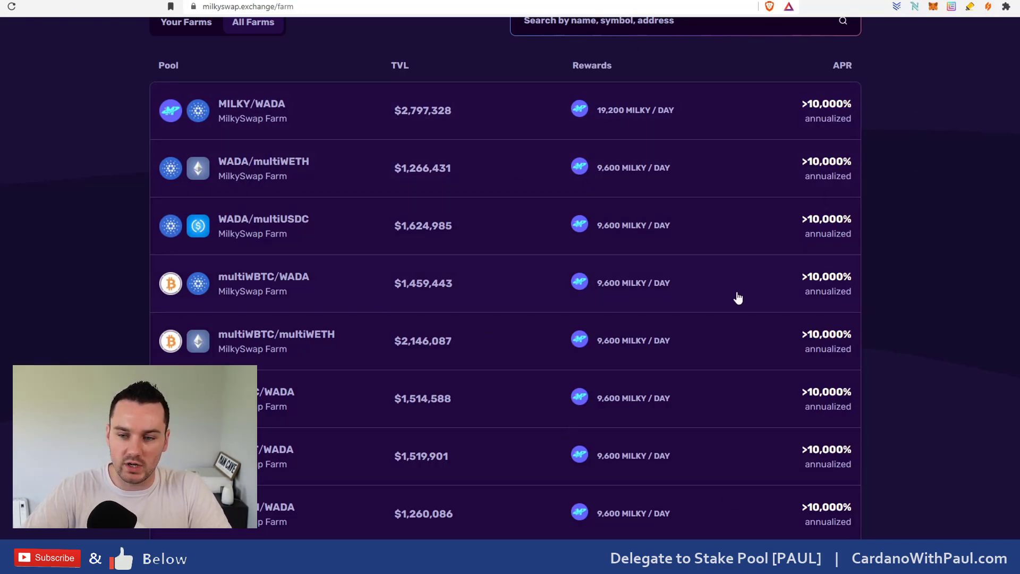
scroll(735, 296, "up", 5)
scroll(419, 326, "up", 2)
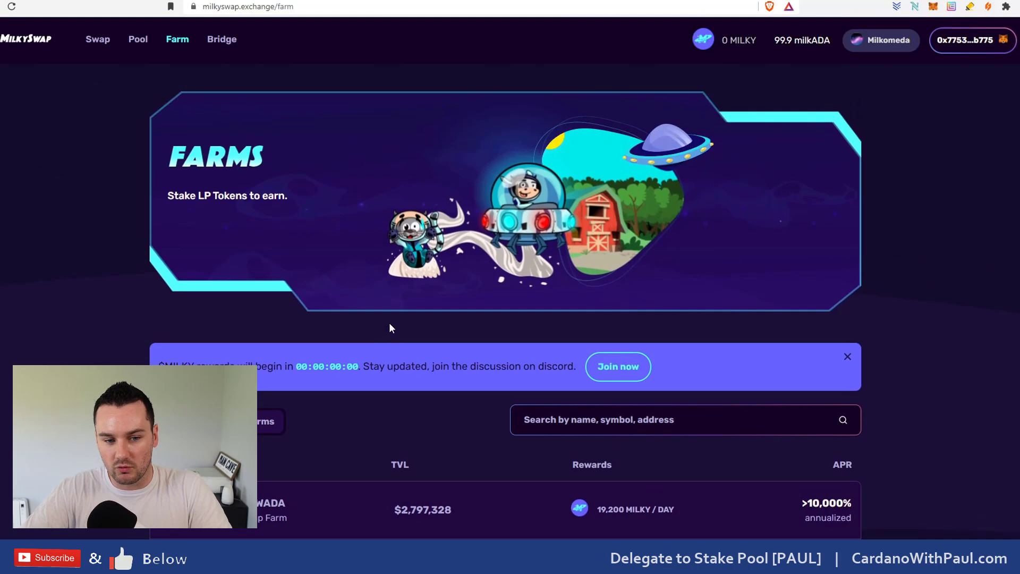
left_click(101, 40)
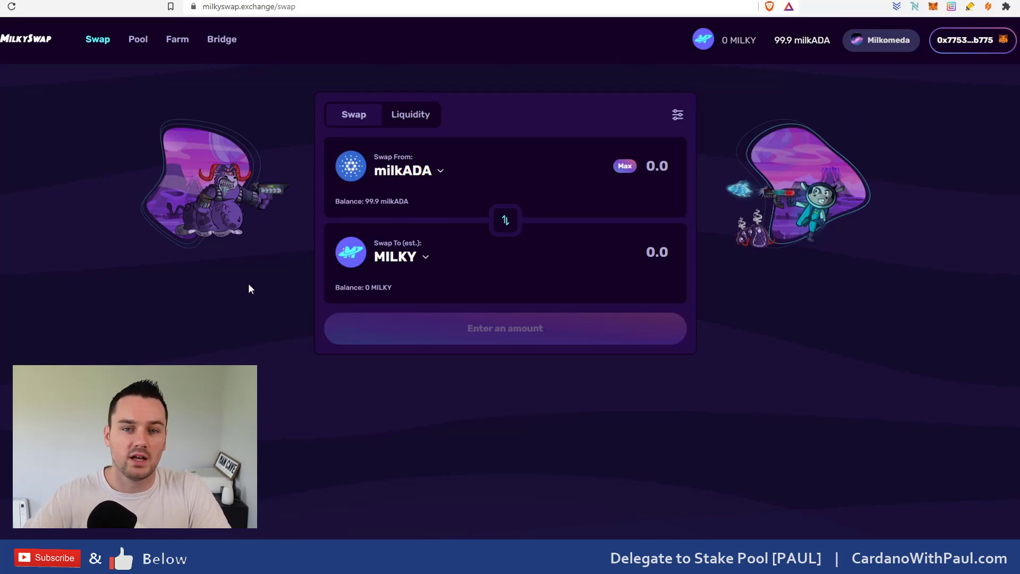
- Enter 20 ADA and pick USDC (USD Coin Multichain) as the token to receive
key("ctrl+Tab")
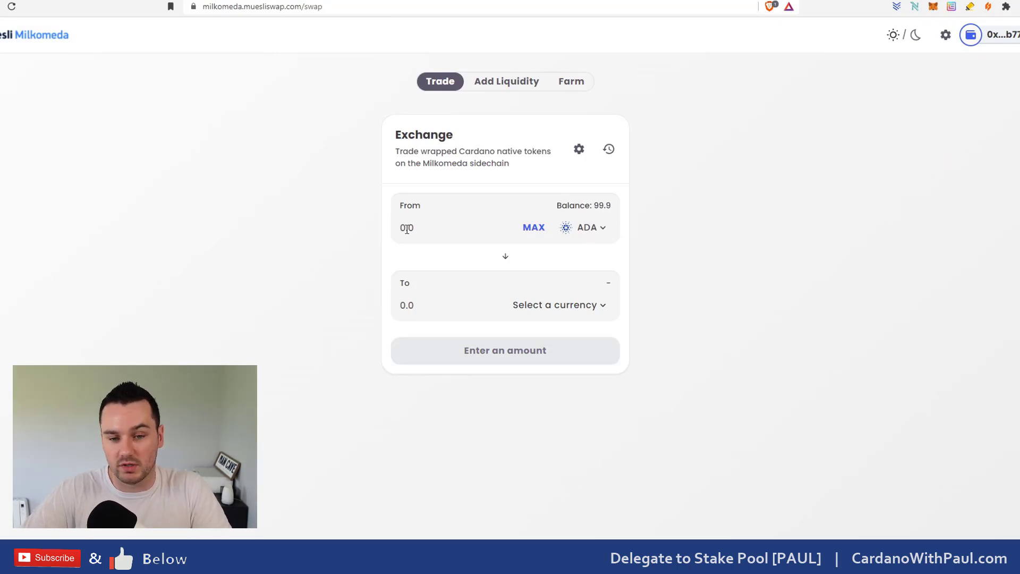
type("20")
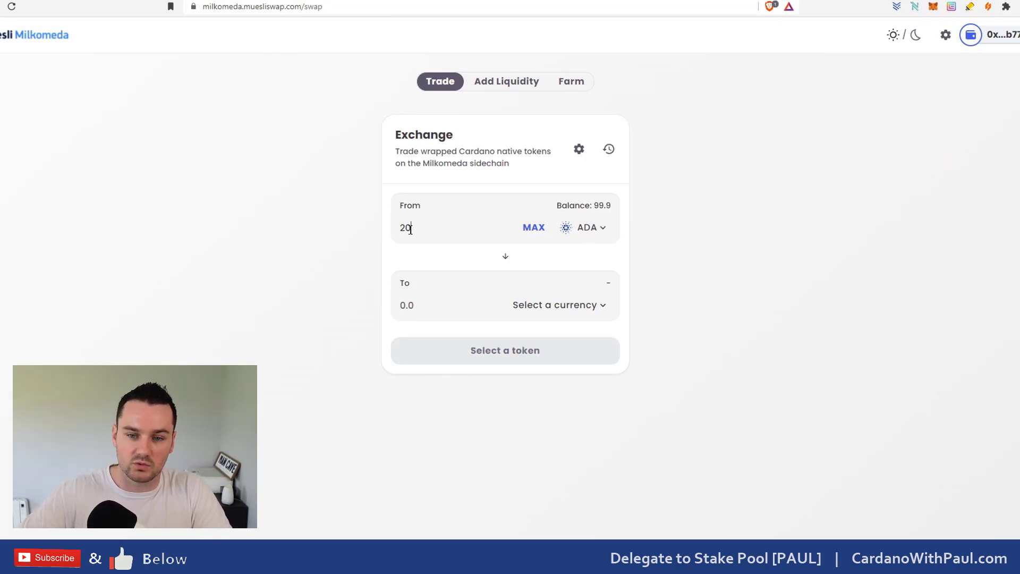
left_click(555, 310)
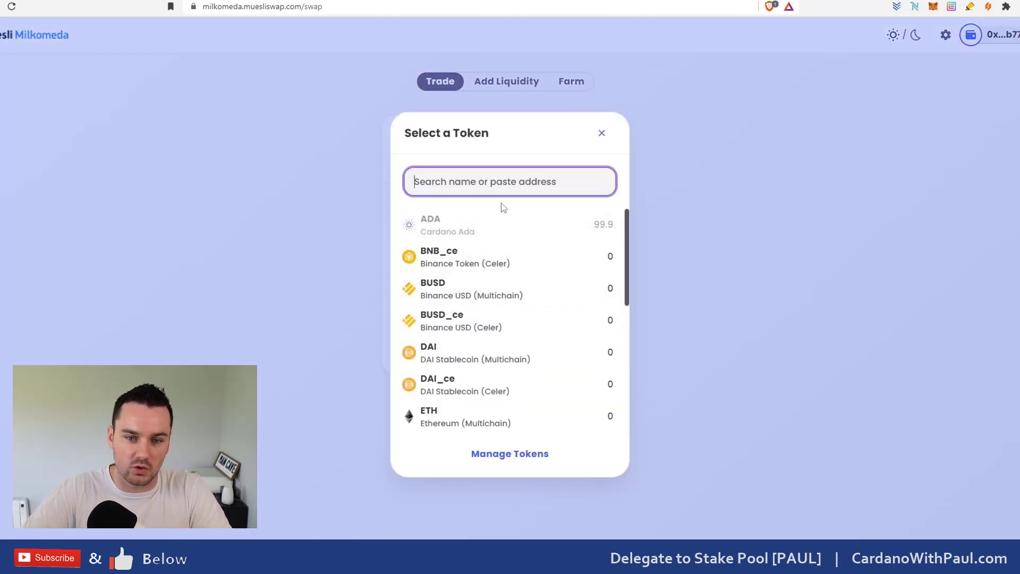
scroll(460, 276, "down", 5)
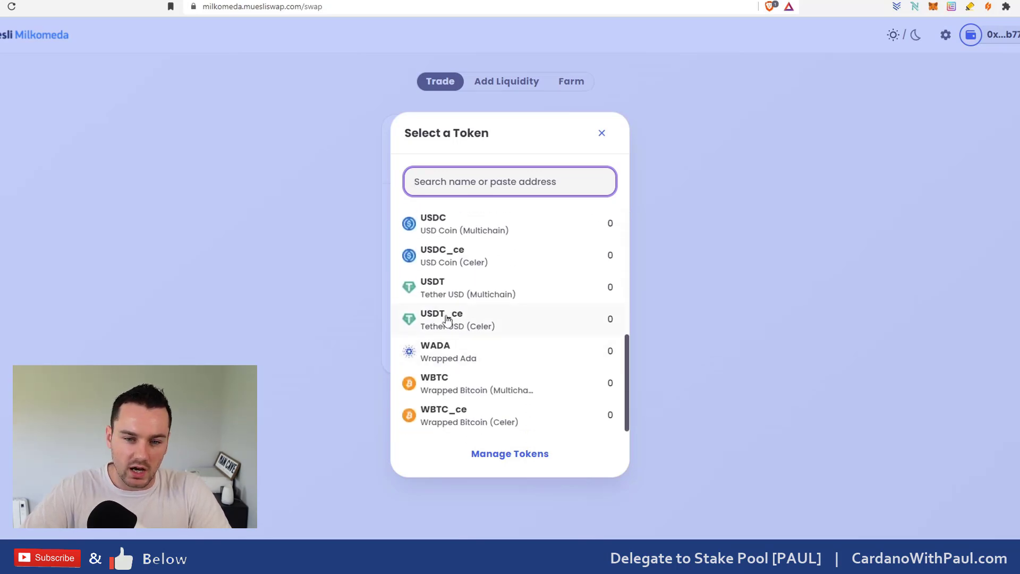
scroll(441, 318, "up", 2)
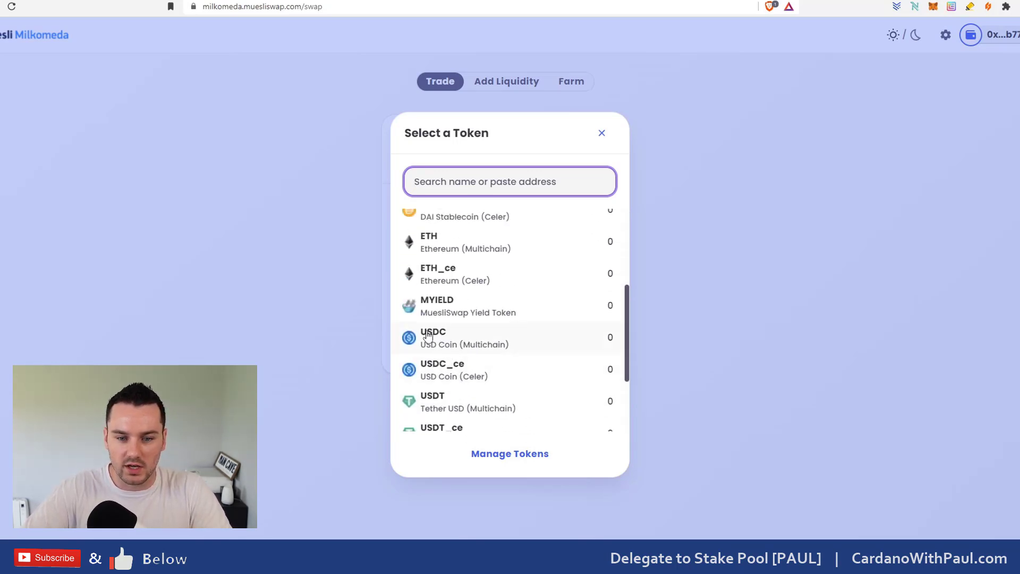
scroll(467, 370, "down", 2)
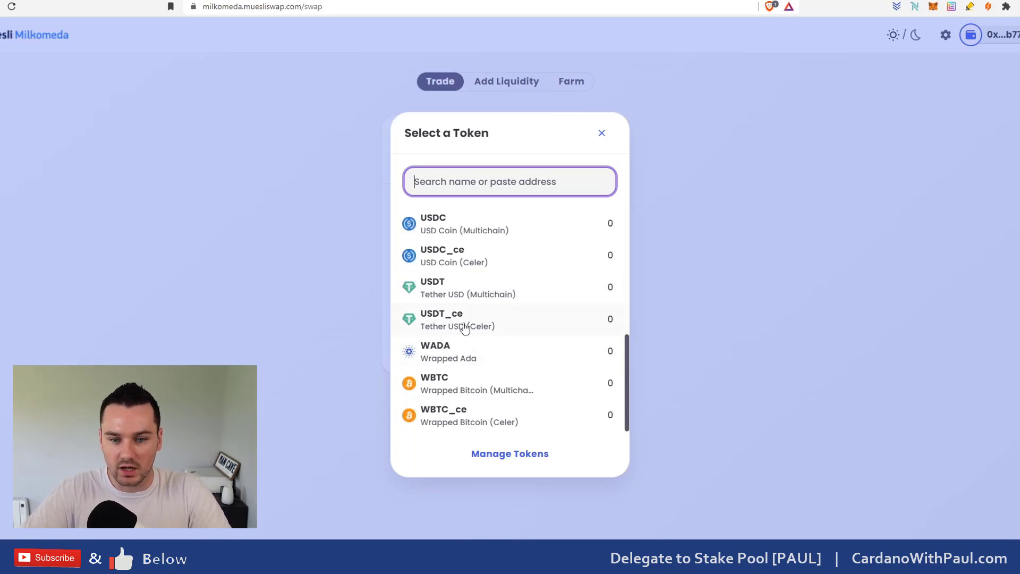
scroll(470, 333, "up", 5)
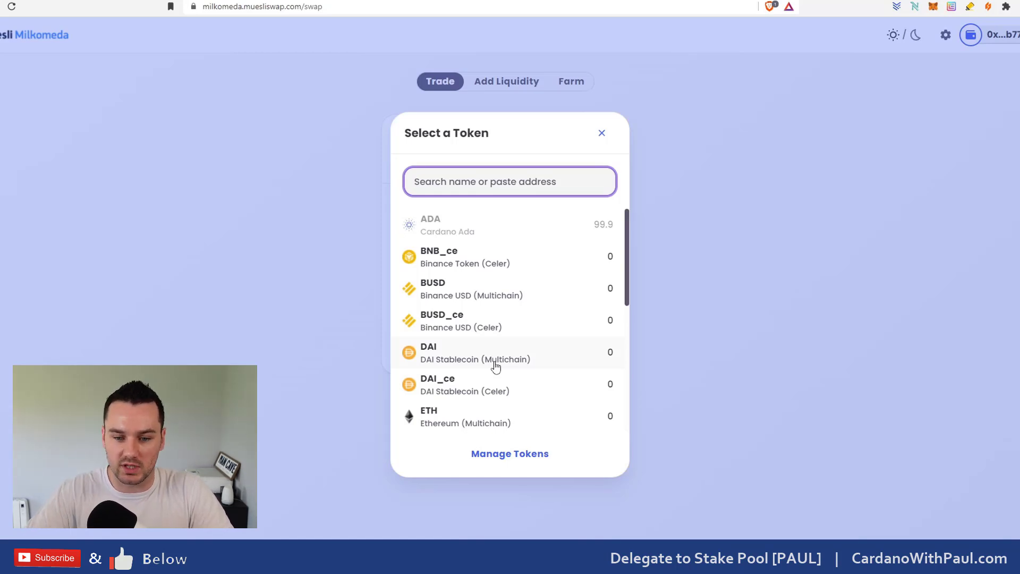
scroll(496, 365, "down", 2)
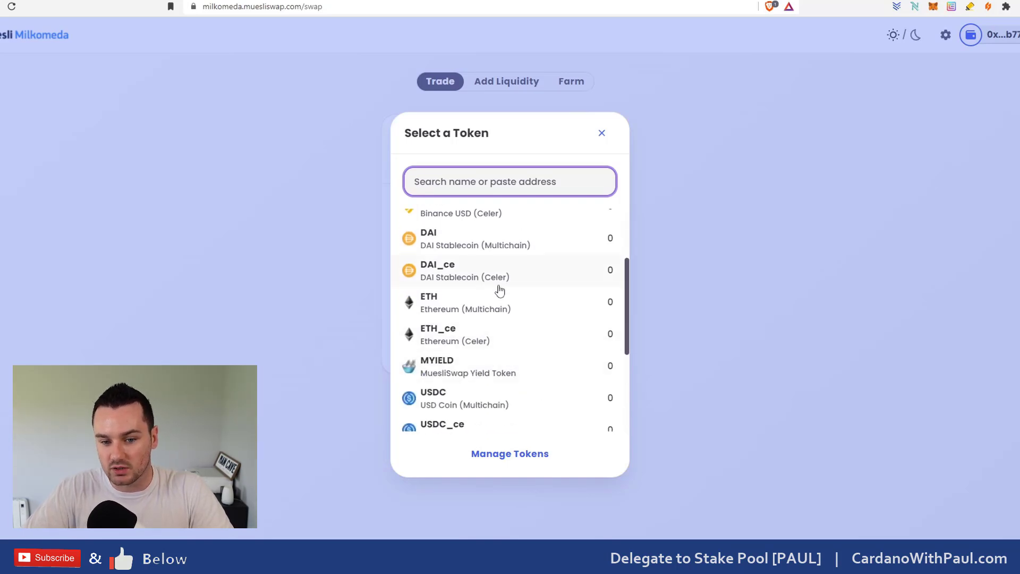
scroll(485, 393, "down", 1)
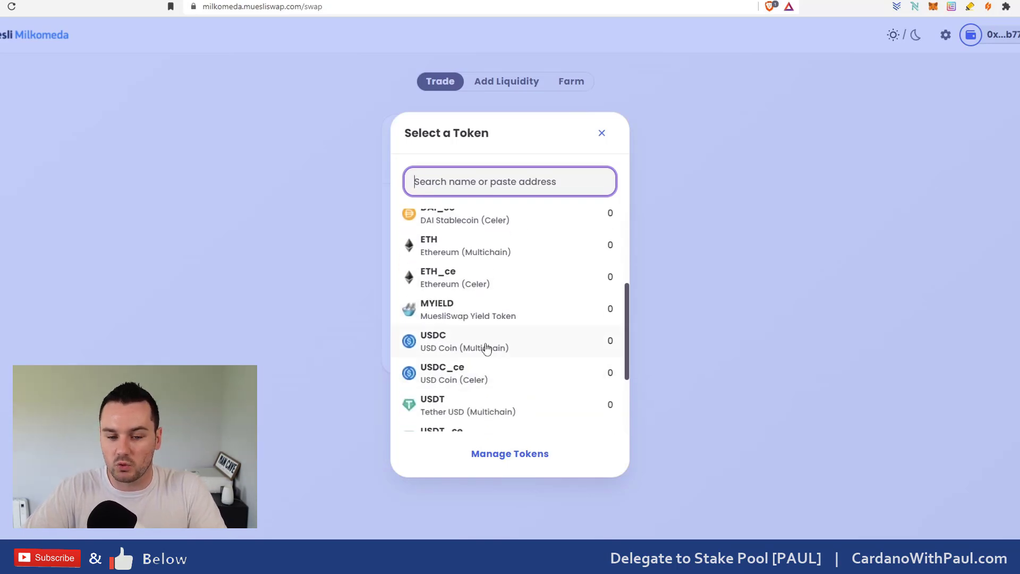
left_click(439, 348)
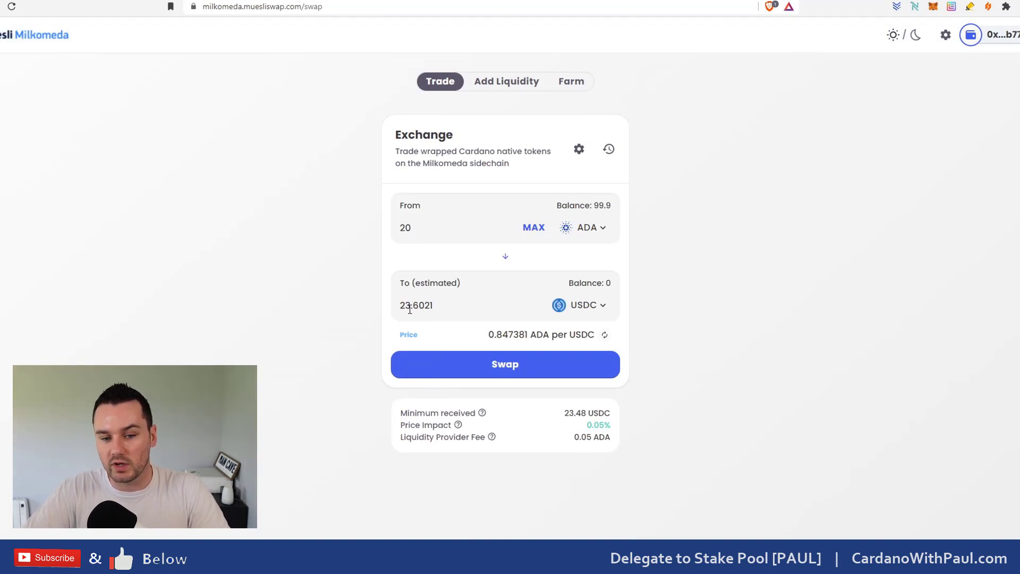
- Switch the received token to USDC_ce to compare its quote
left_click(595, 304)
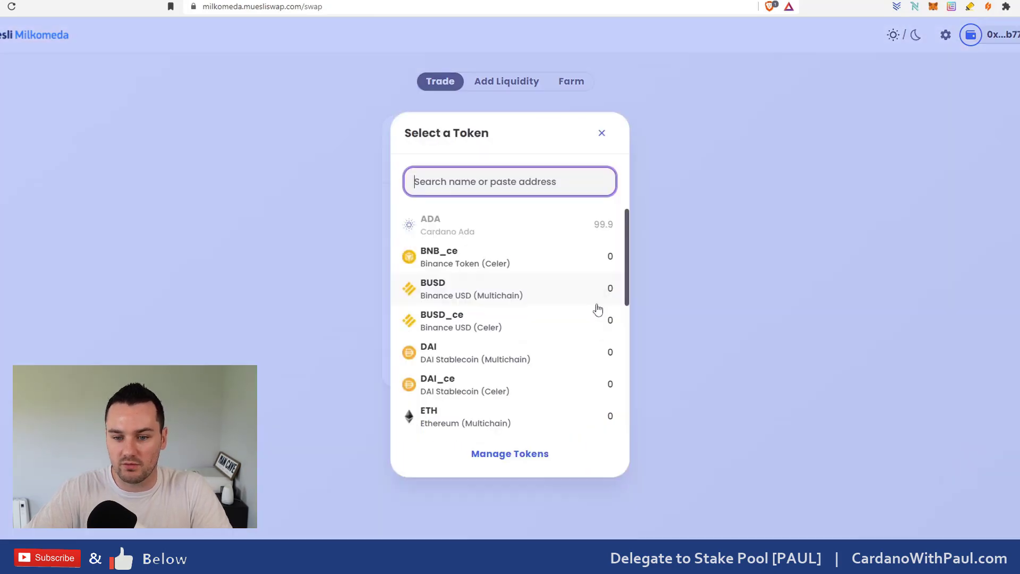
scroll(526, 330, "down", 4)
left_click(453, 325)
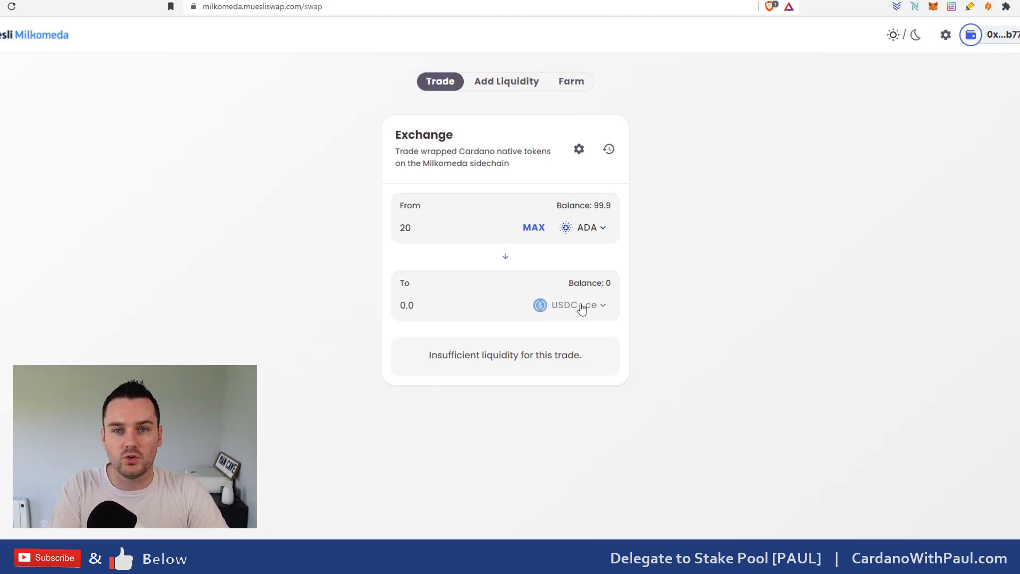
- Switch the received token back to multichain USDC, quoting 23.6019 USDC
left_click(581, 304)
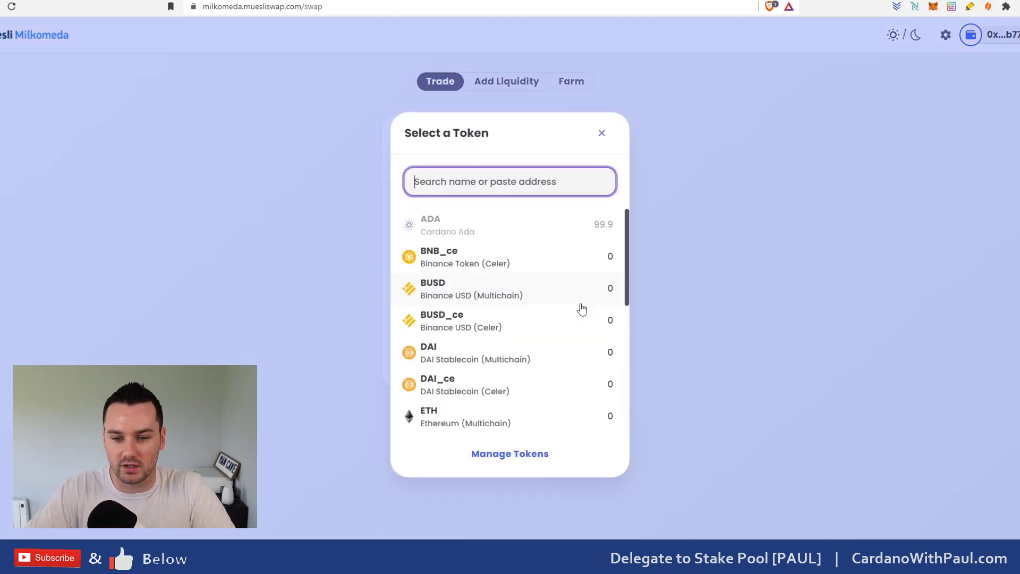
left_click(716, 269)
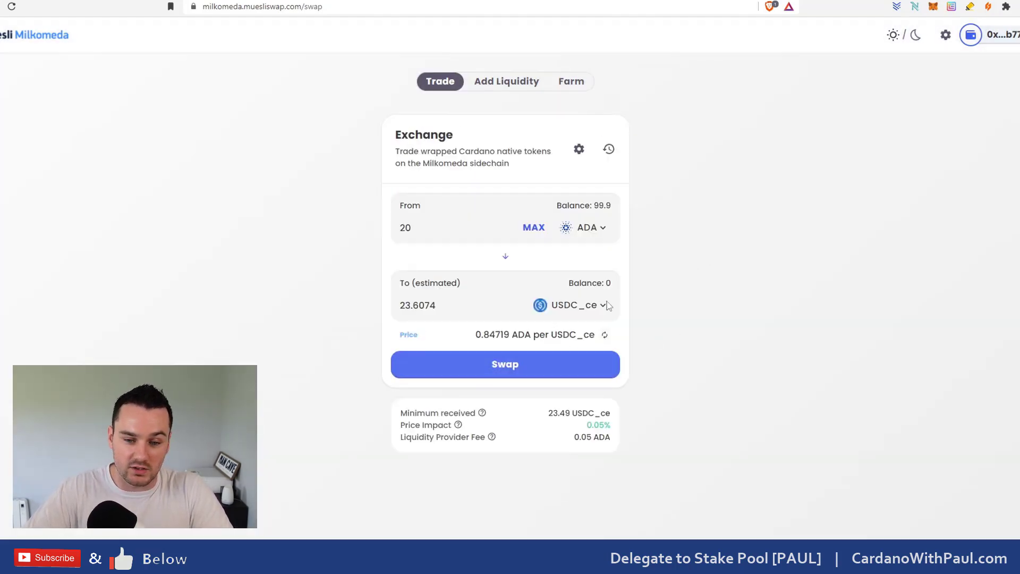
left_click(582, 363)
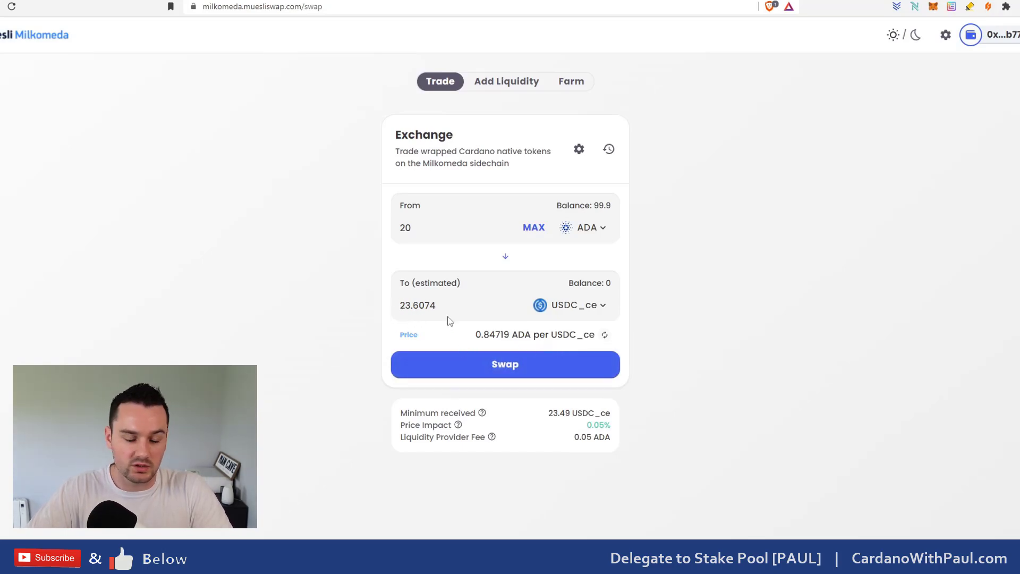
left_click(568, 312)
scroll(510, 350, "down", 3)
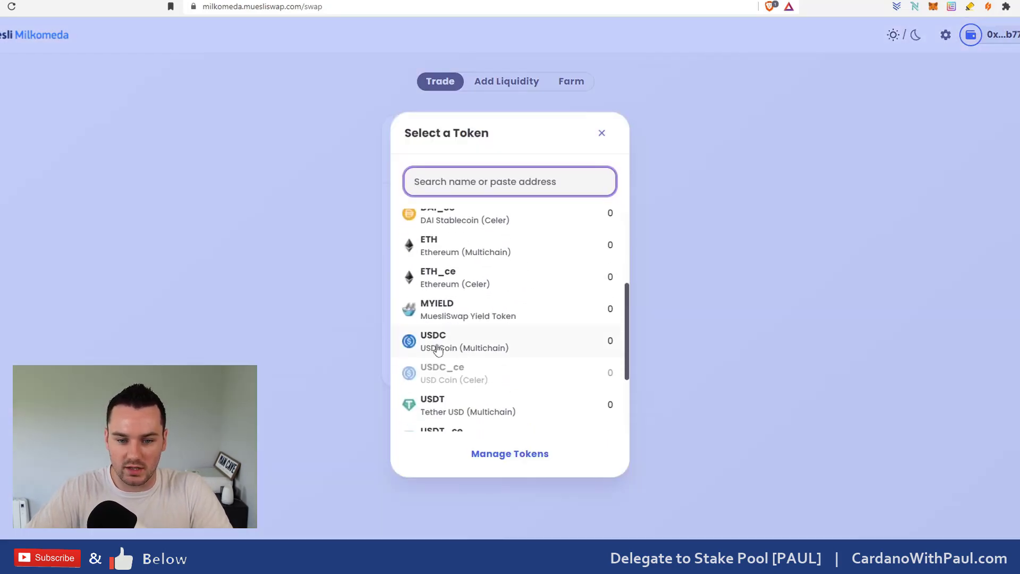
left_click(466, 352)
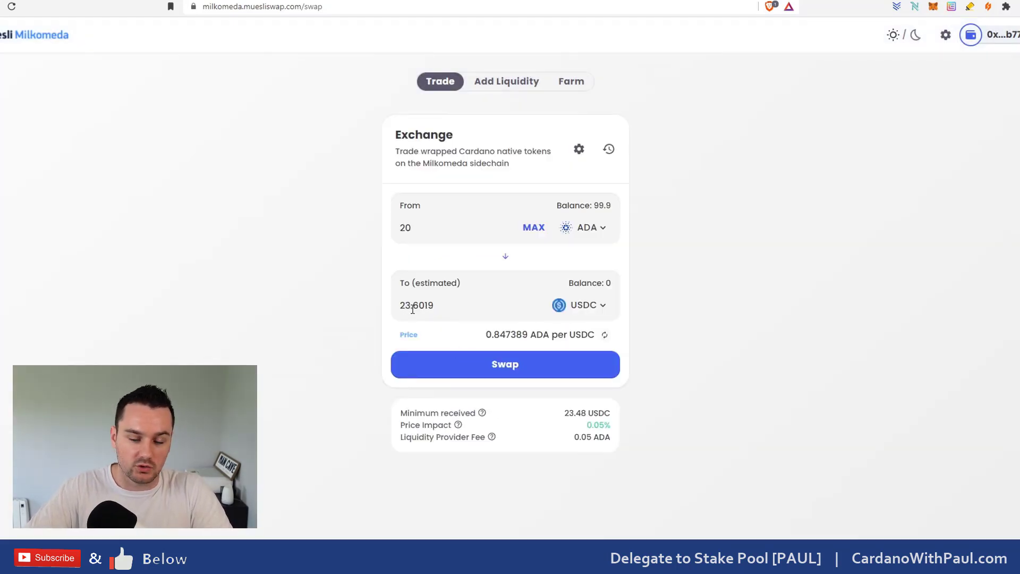
- Confirm the 20 ADA to about 23.6 USDC swap and approve it in MetaMask
left_click(510, 370)
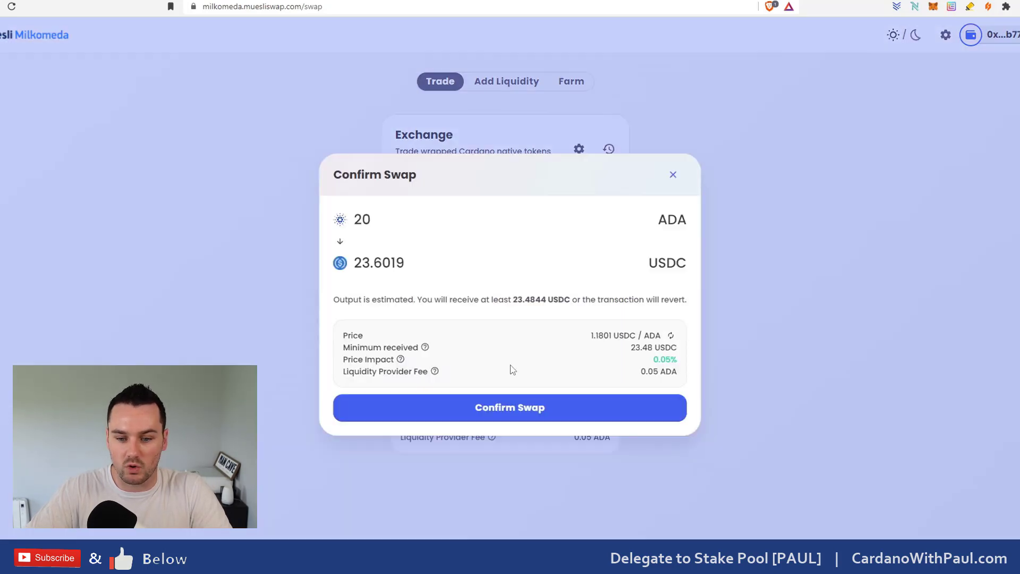
left_click(525, 408)
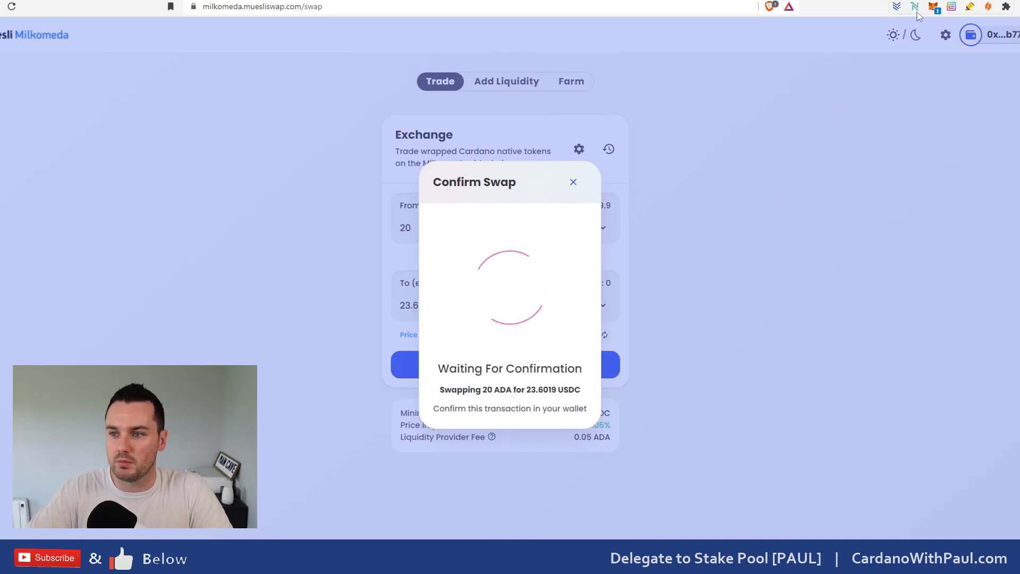
left_click(934, 7)
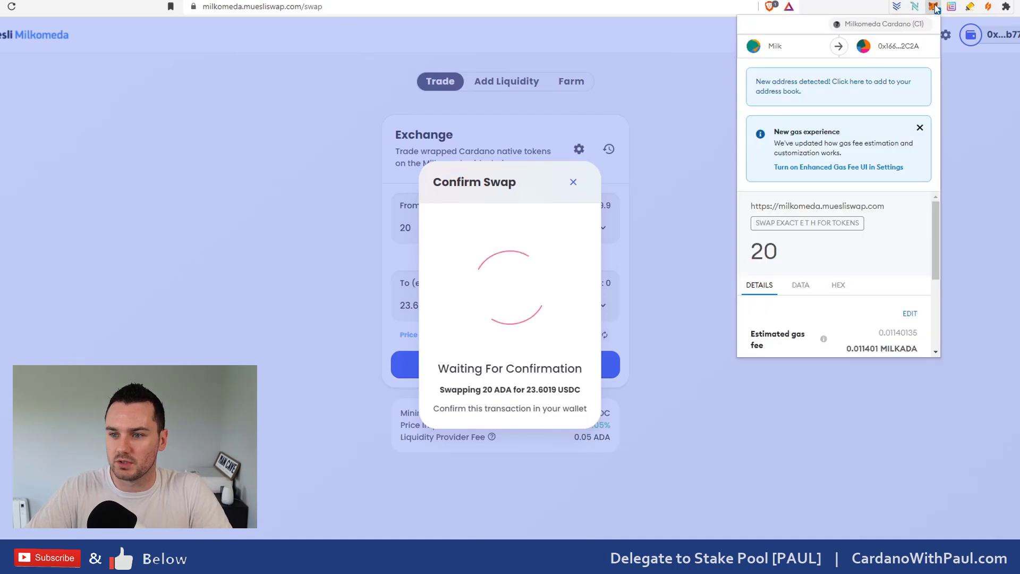
scroll(811, 290, "down", 5)
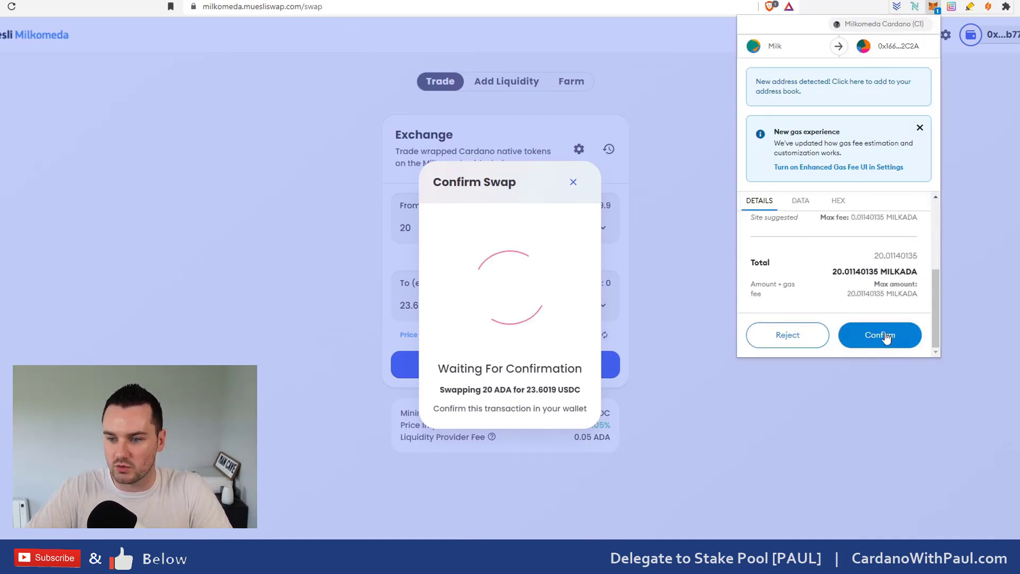
scroll(875, 321, "up", 1)
scroll(876, 321, "up", 2)
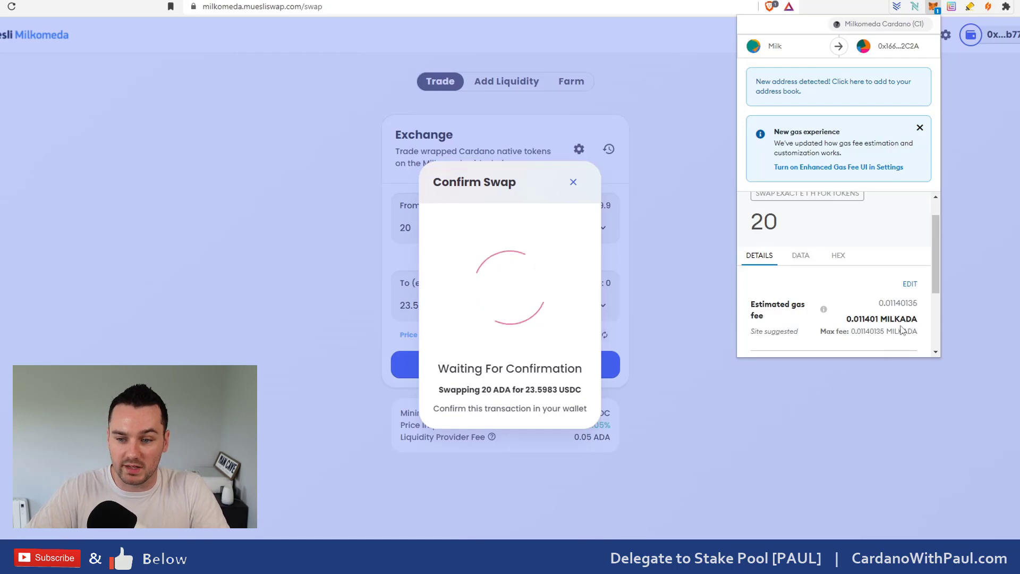
scroll(899, 328, "down", 5)
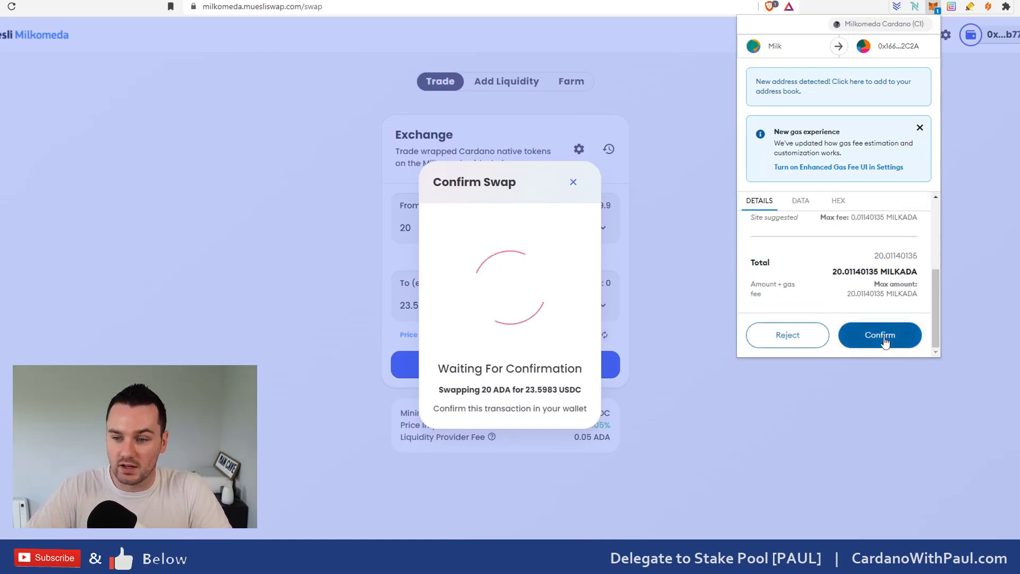
left_click(850, 336)
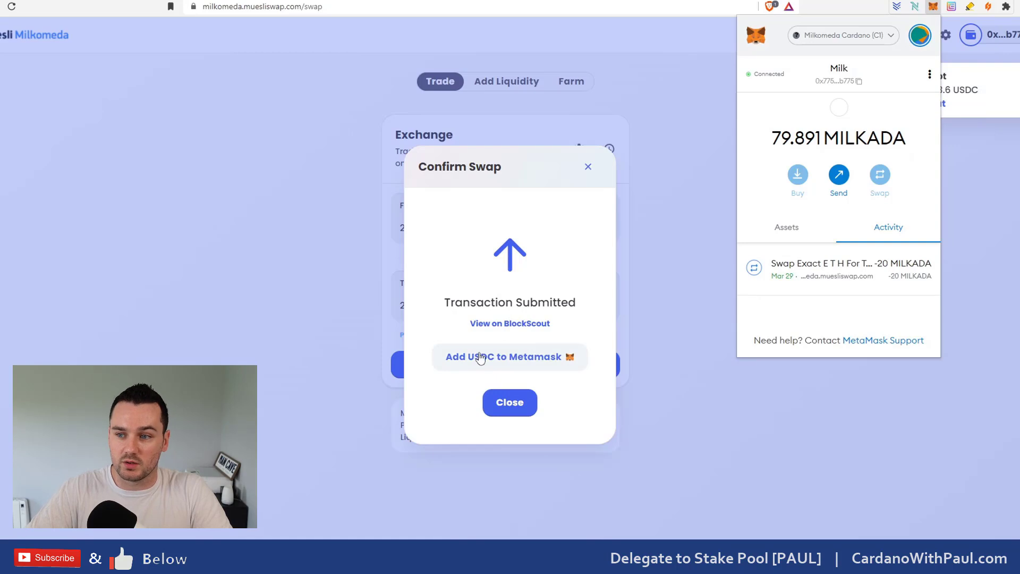
- Add USDC to MetaMask, check its 23.59832 USDC balance, and close the swap confirmation
left_click(491, 364)
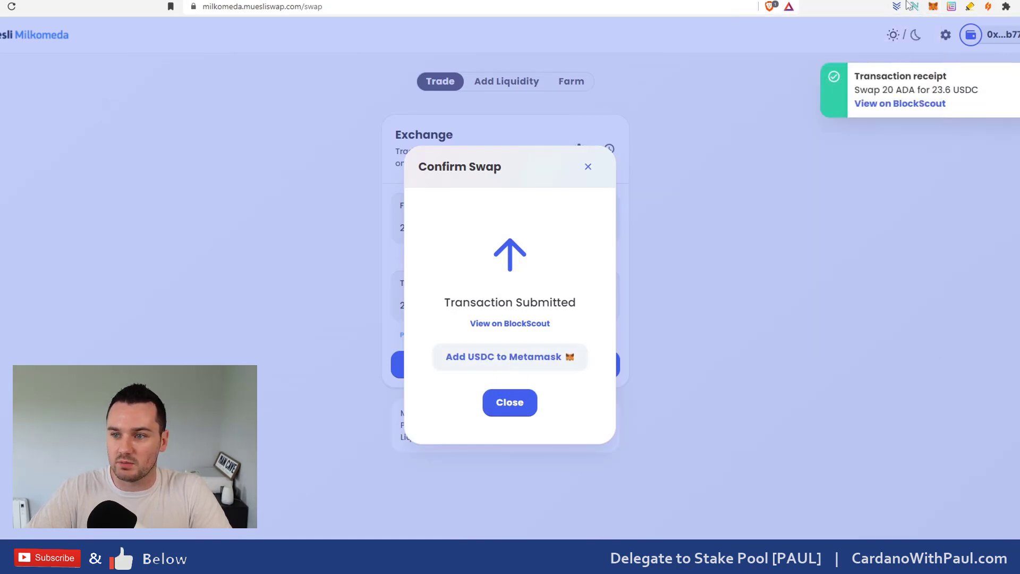
left_click(933, 7)
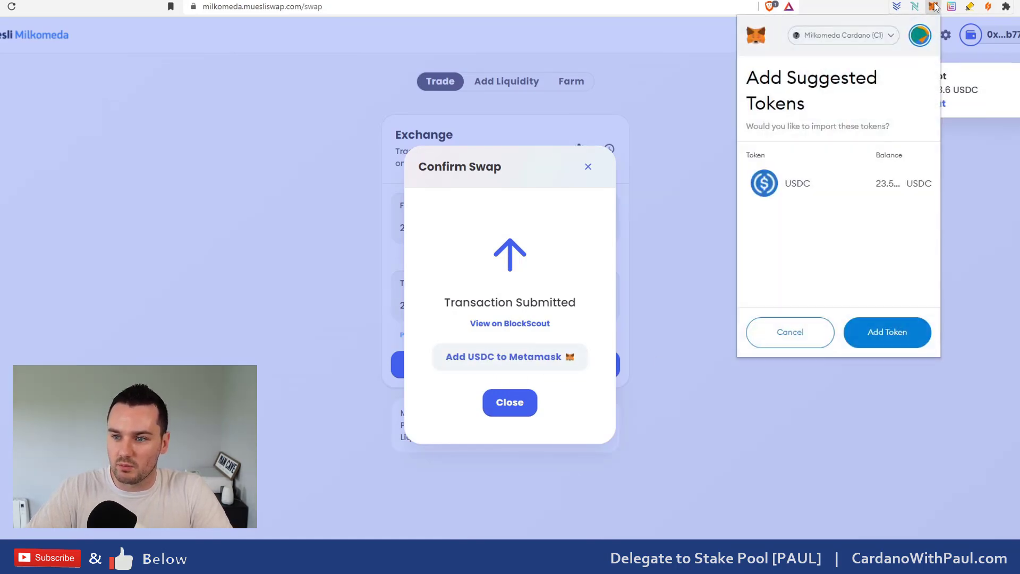
left_click(897, 332)
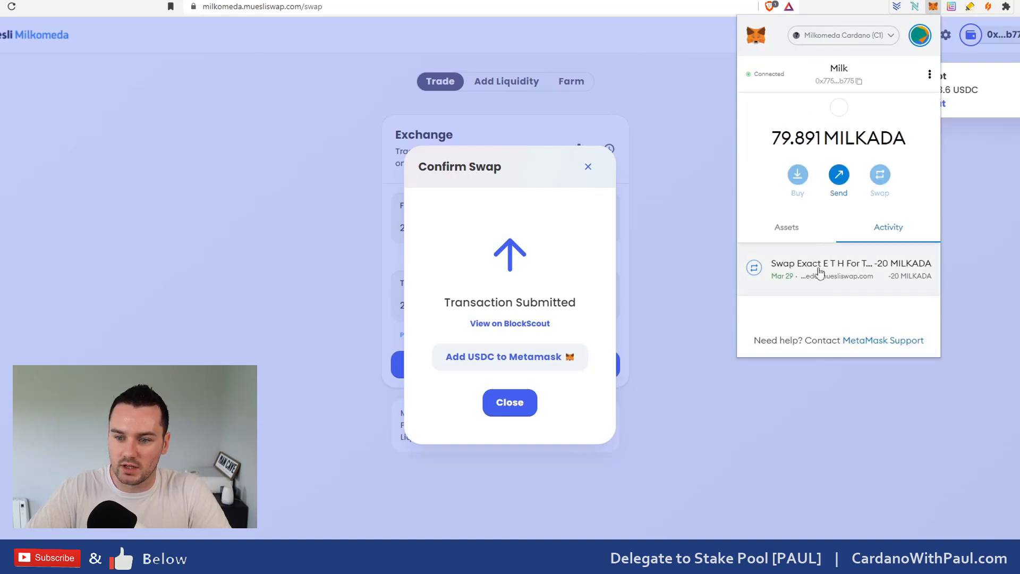
left_click(786, 227)
scroll(785, 289, "down", 1)
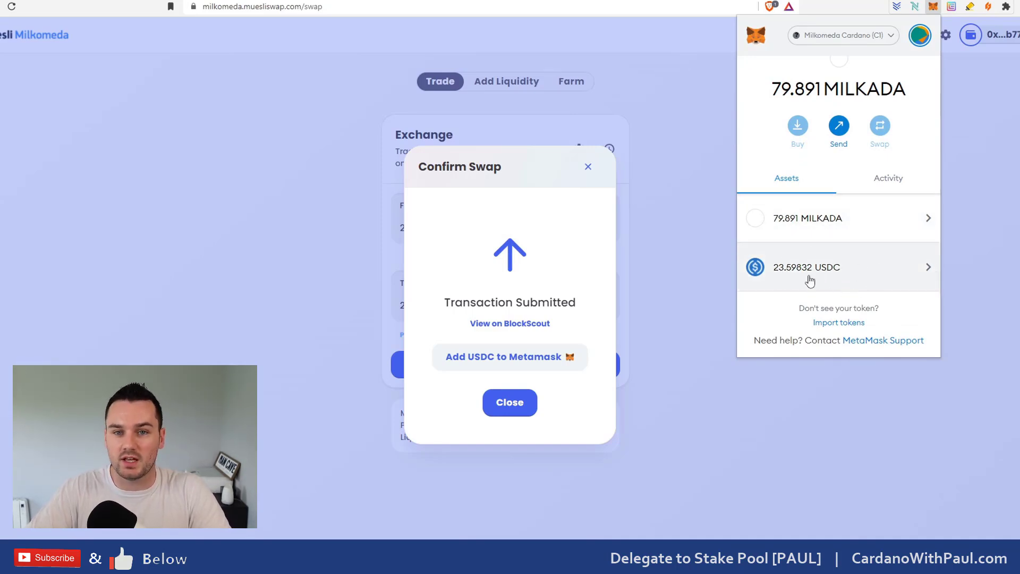
left_click(588, 167)
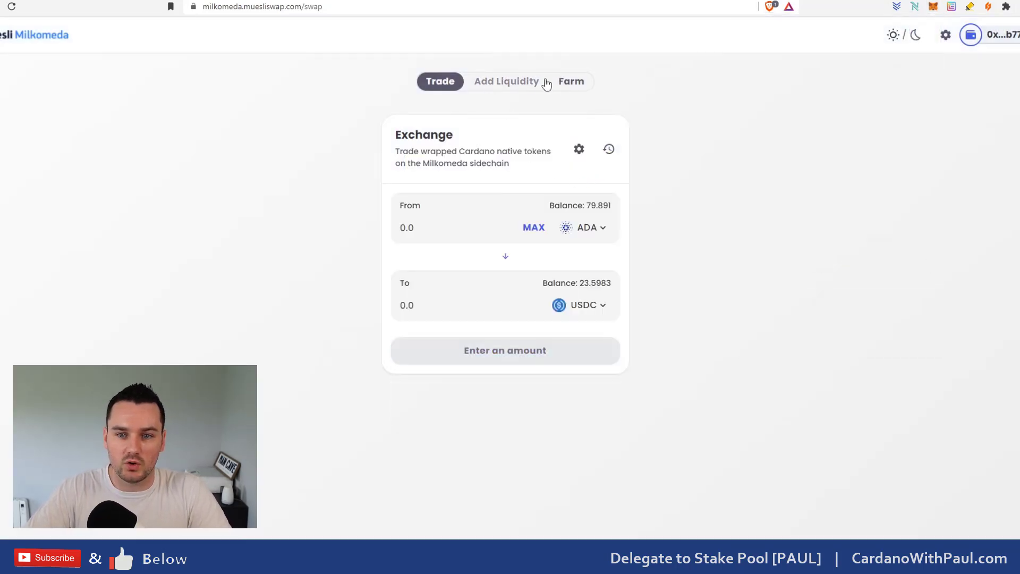
- Open the Farm page listing farms such as USDC-ADA at 689.7% APR
left_click(499, 84)
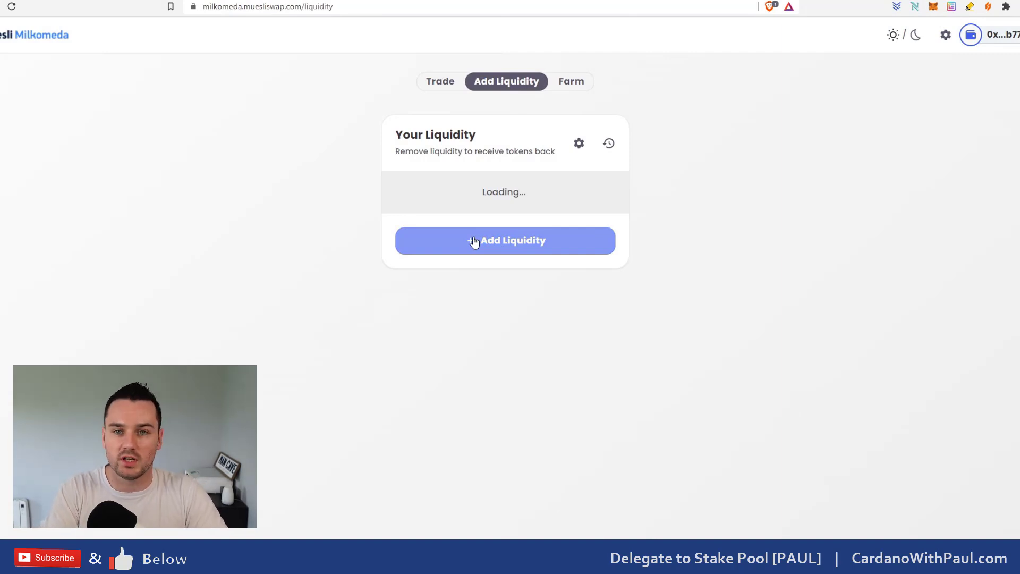
left_click(570, 83)
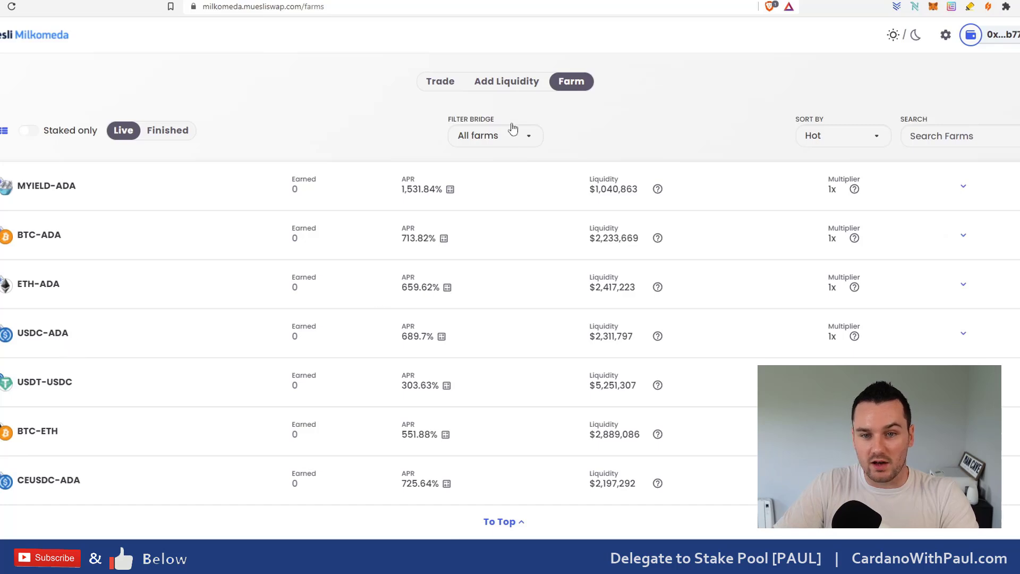
- Expand the USDC-ADA farm and follow 'Get USDC-ADA LP' to the ADA/USDC Add Liquidity form
left_click(510, 85)
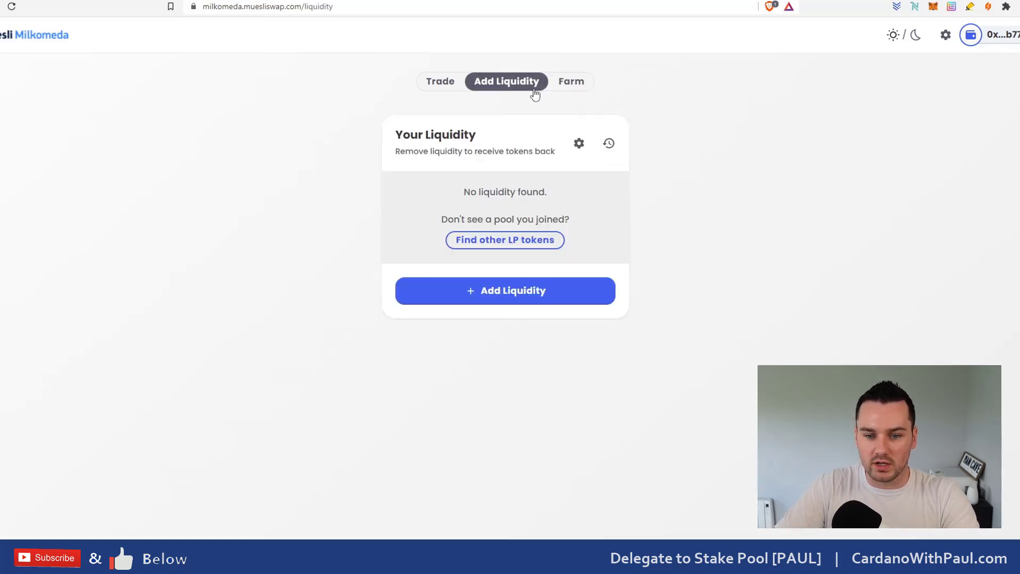
left_click(572, 84)
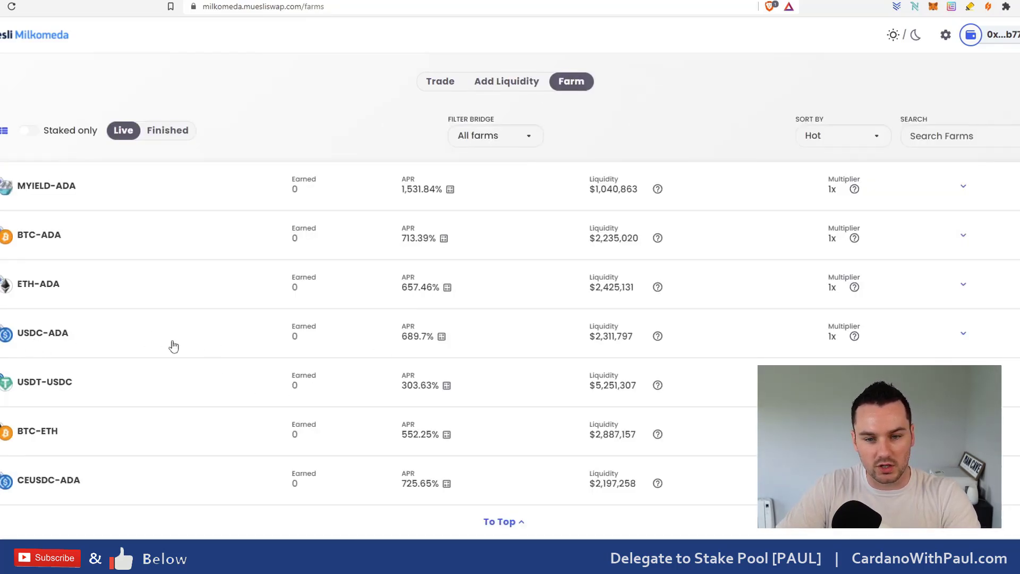
left_click(40, 339)
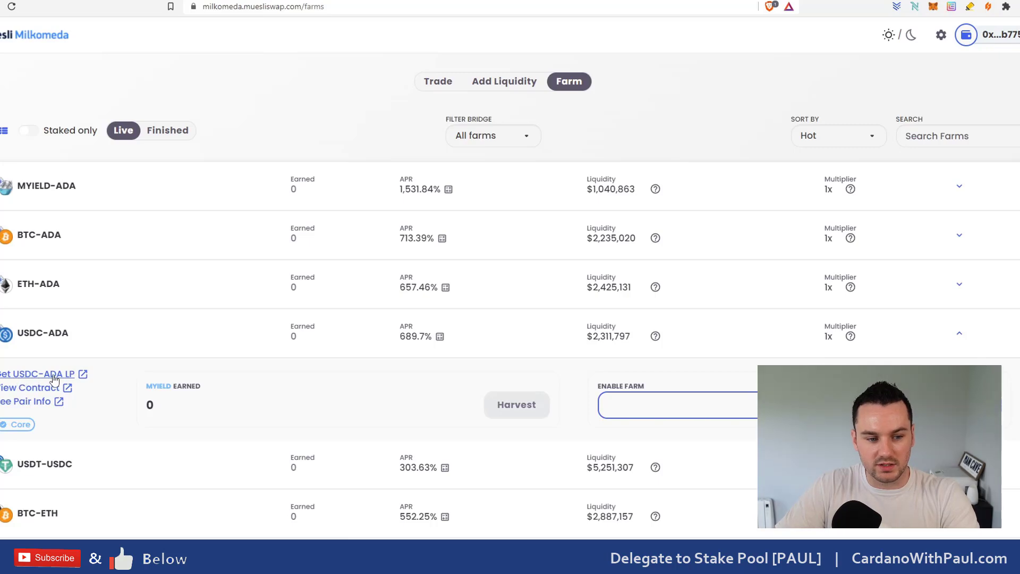
left_click(53, 374)
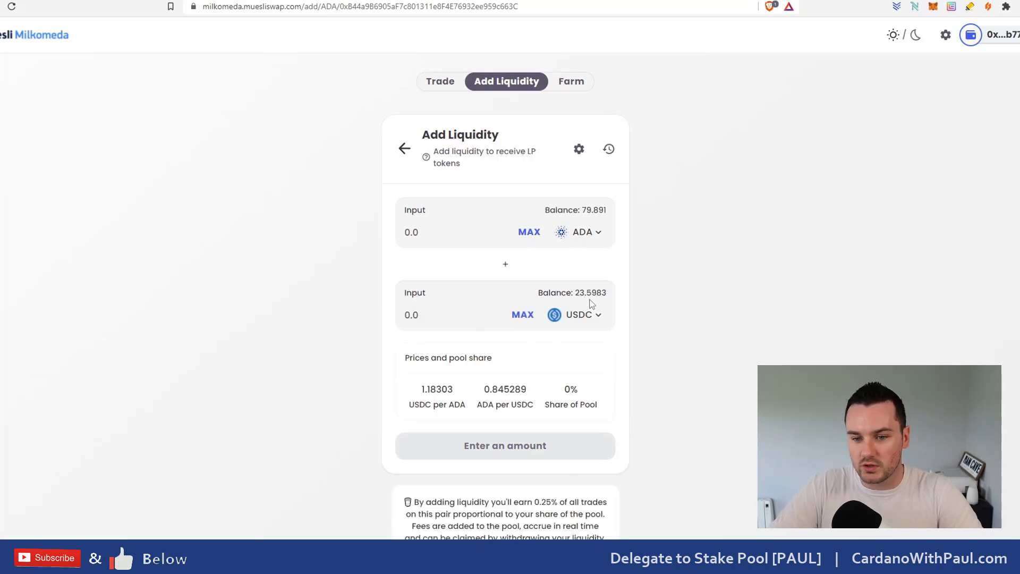
- Enter the full 23.59832 USDC balance and approve USDC spending in MetaMask
left_click(516, 316)
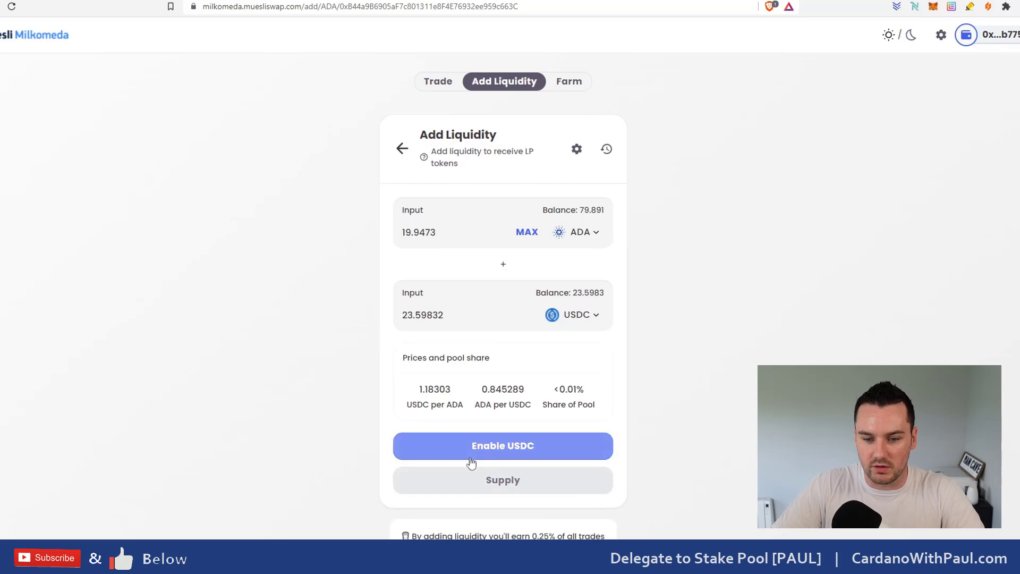
left_click(497, 454)
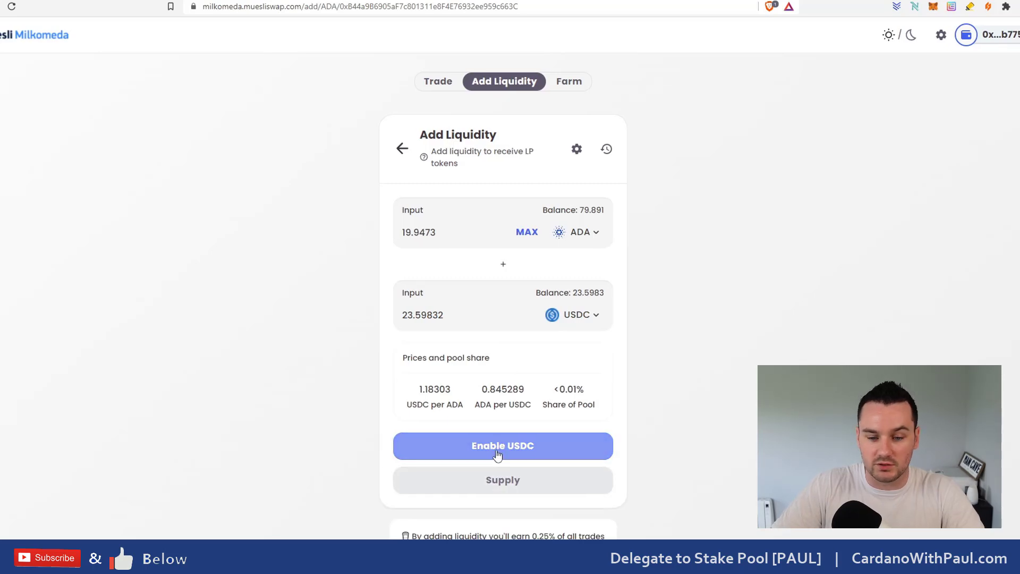
left_click(935, 7)
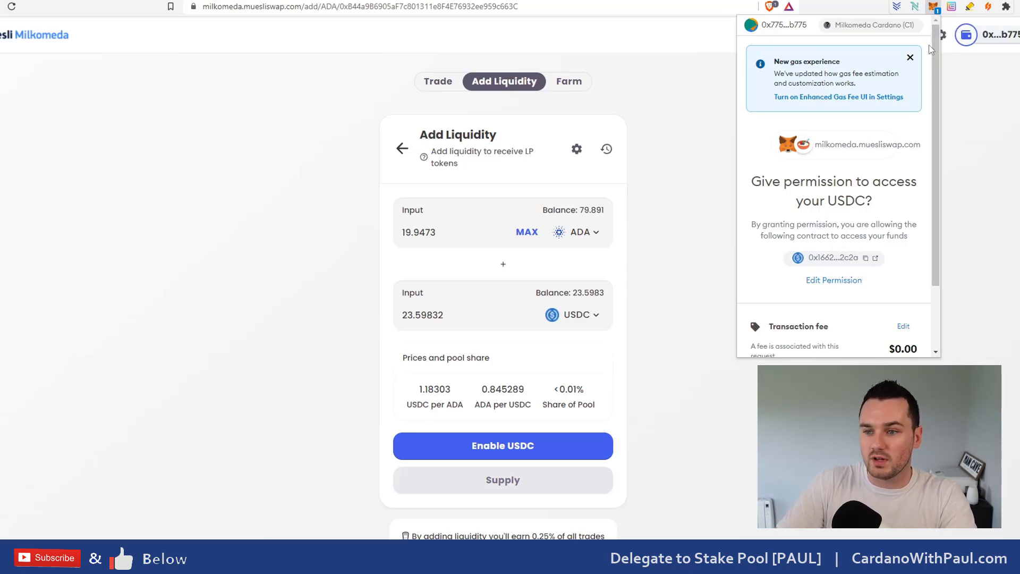
left_click_drag(937, 74, 935, 134)
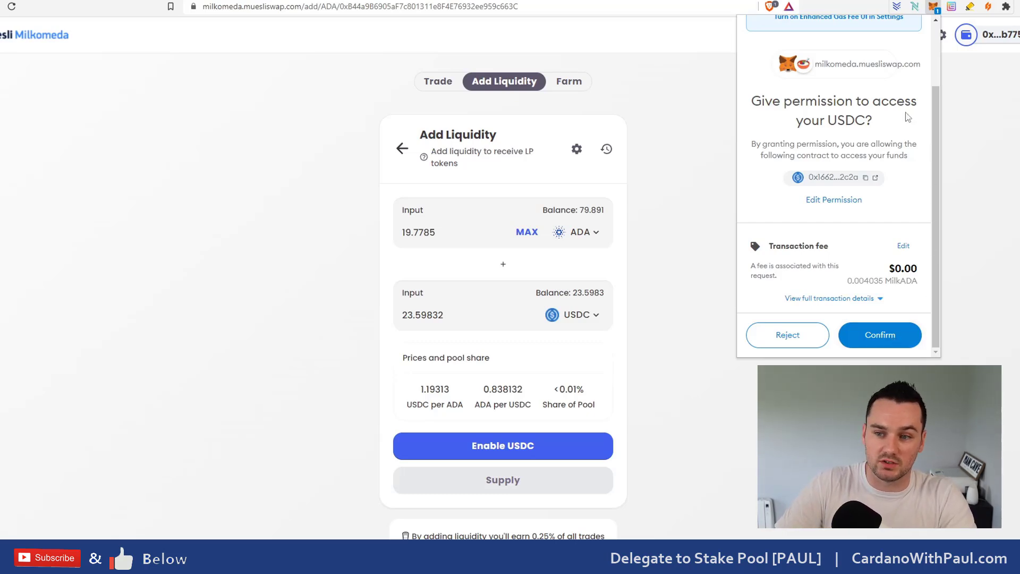
left_click(881, 336)
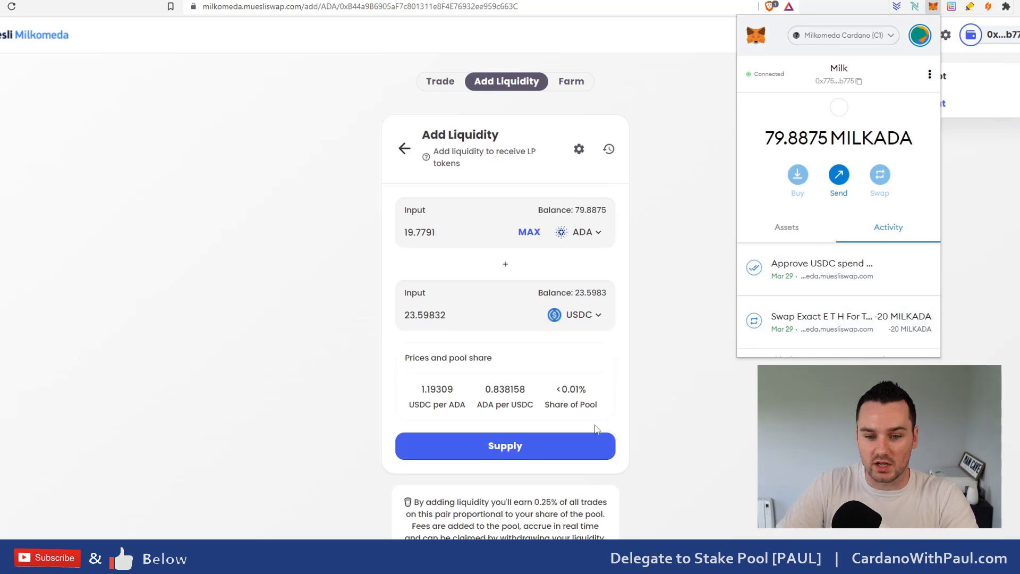
- Supply the ADA and USDC to the ADA/USDC pool and sign the deposit in MetaMask
left_click(509, 451)
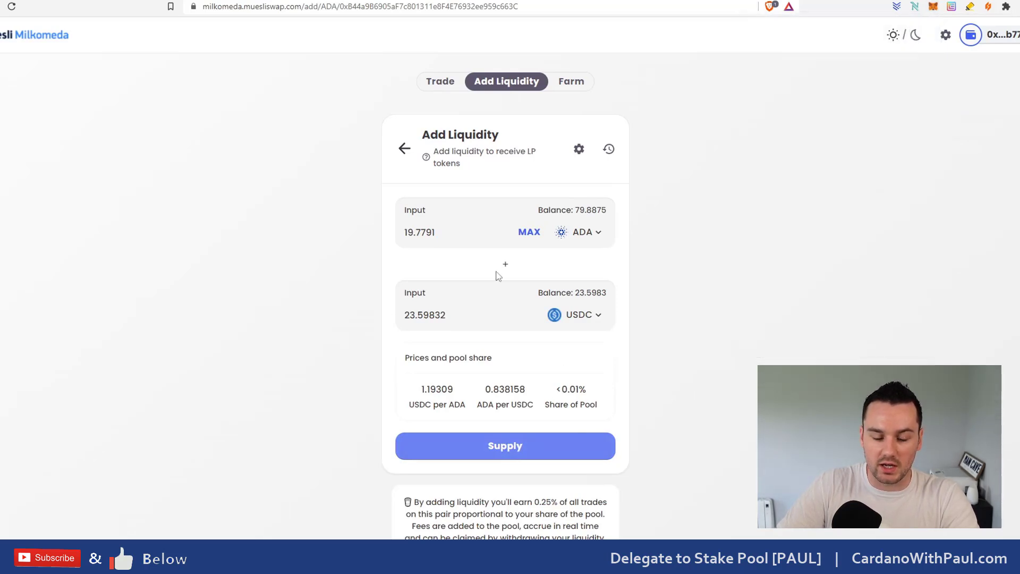
left_click(503, 449)
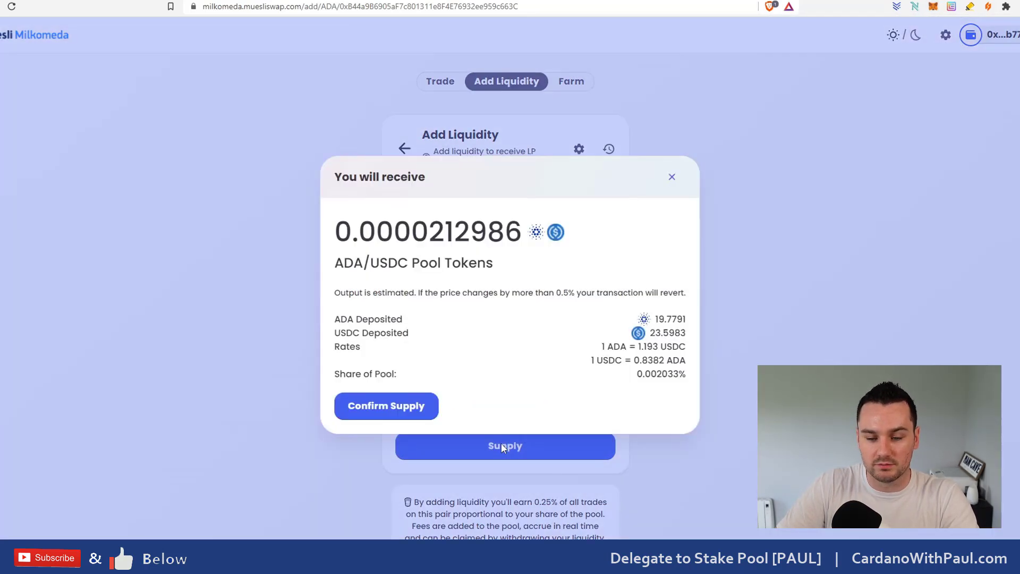
left_click(414, 408)
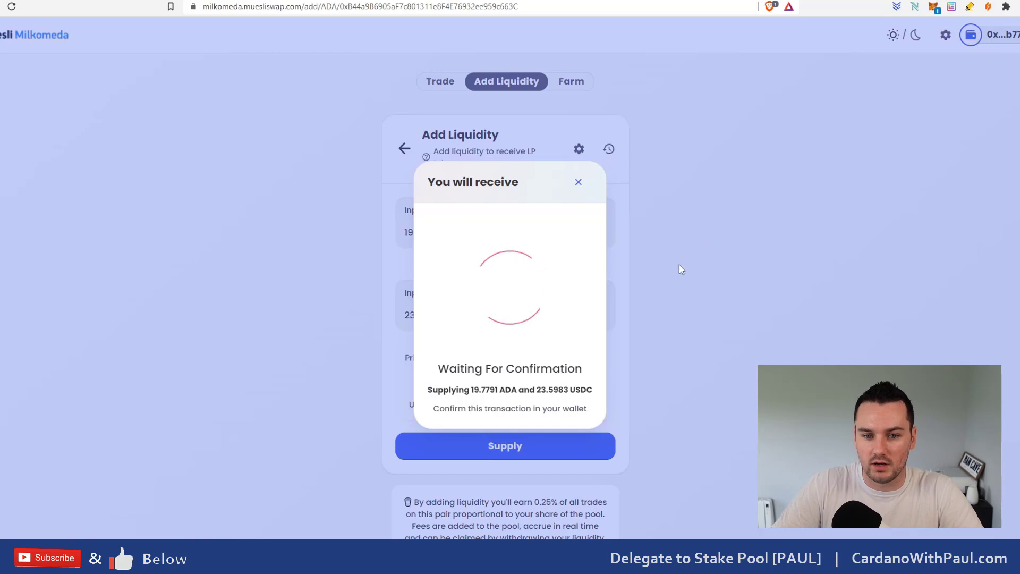
left_click(935, 9)
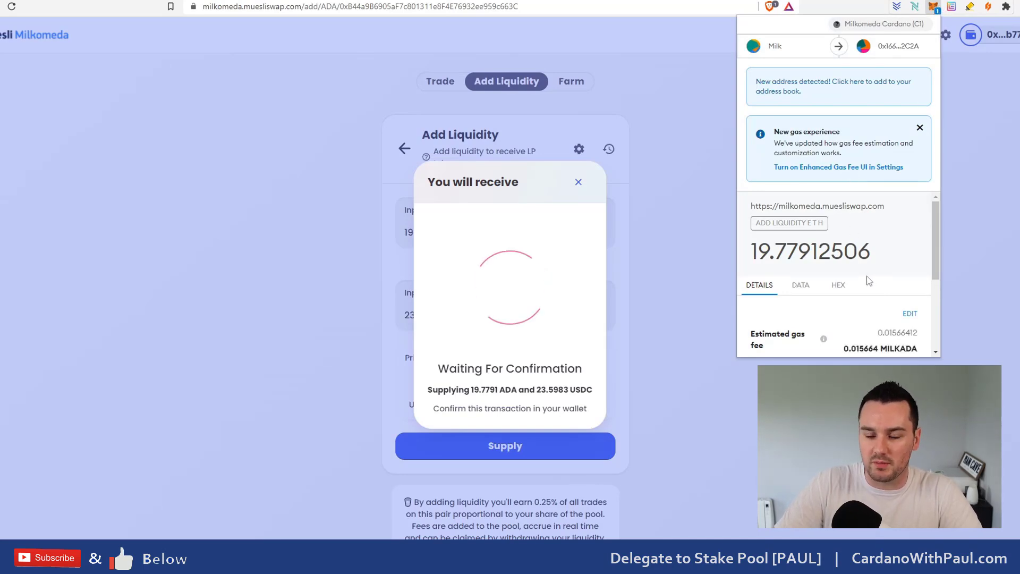
scroll(865, 282, "down", 5)
scroll(845, 315, "up", 4)
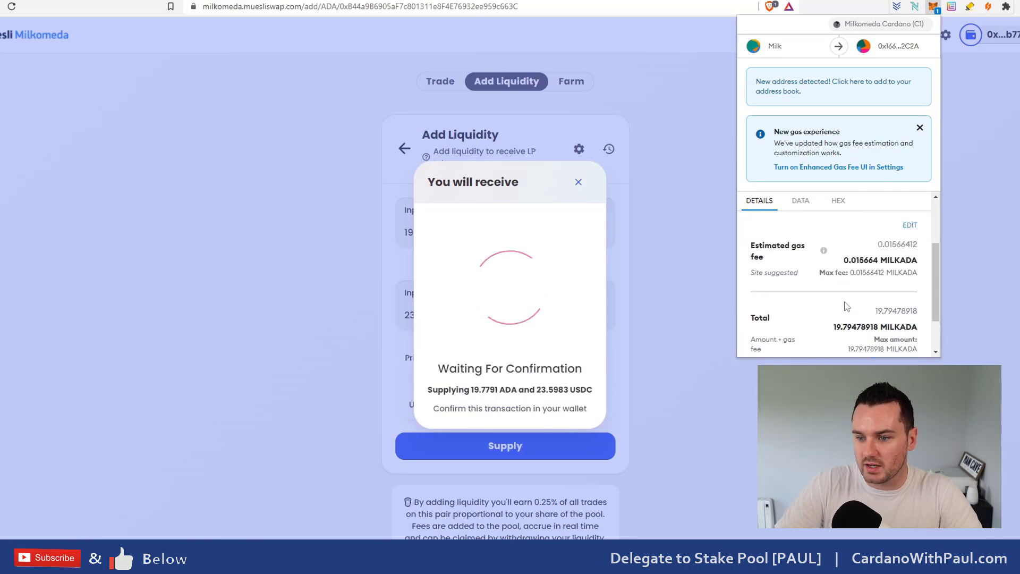
scroll(872, 315, "down", 1)
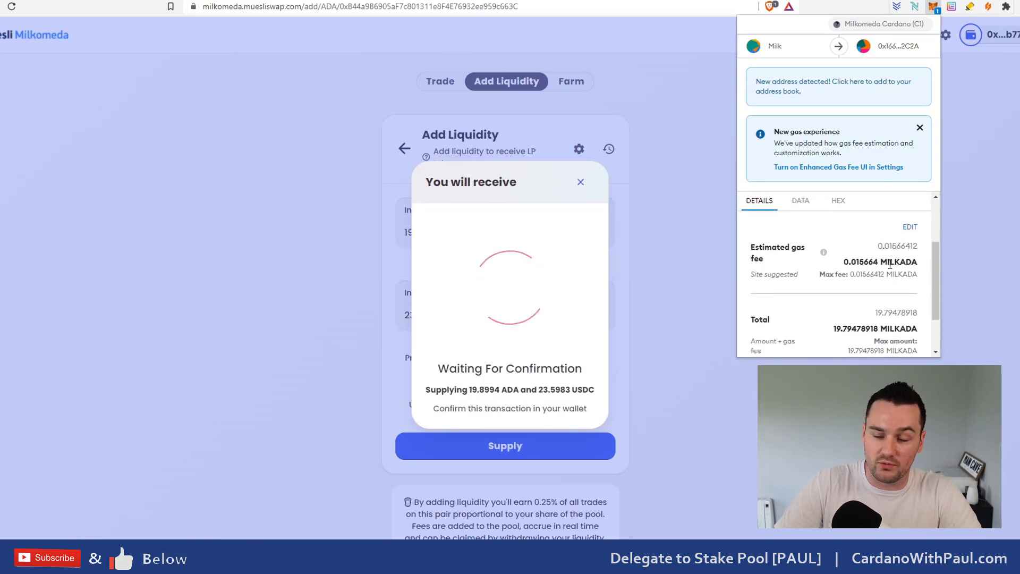
scroll(891, 263, "down", 1)
left_click(894, 336)
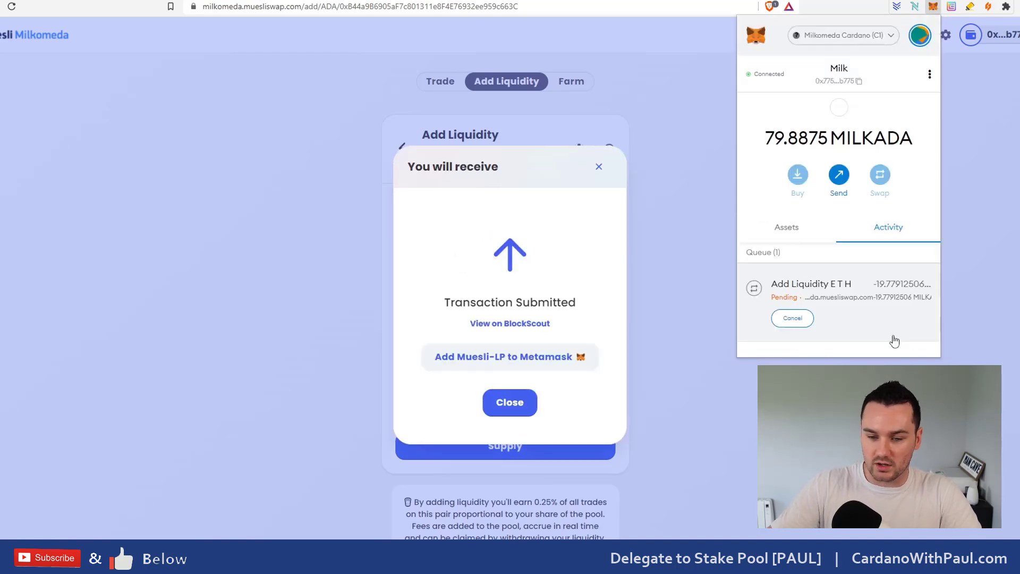
- Review the wallet's token balances after the deposit, then close MetaMask
left_click(787, 229)
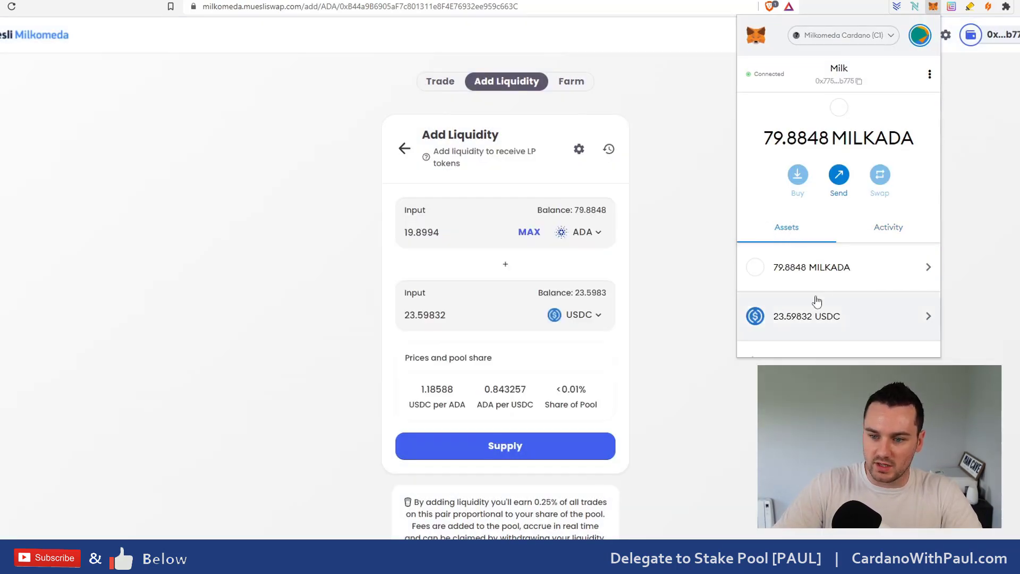
scroll(815, 298, "down", 1)
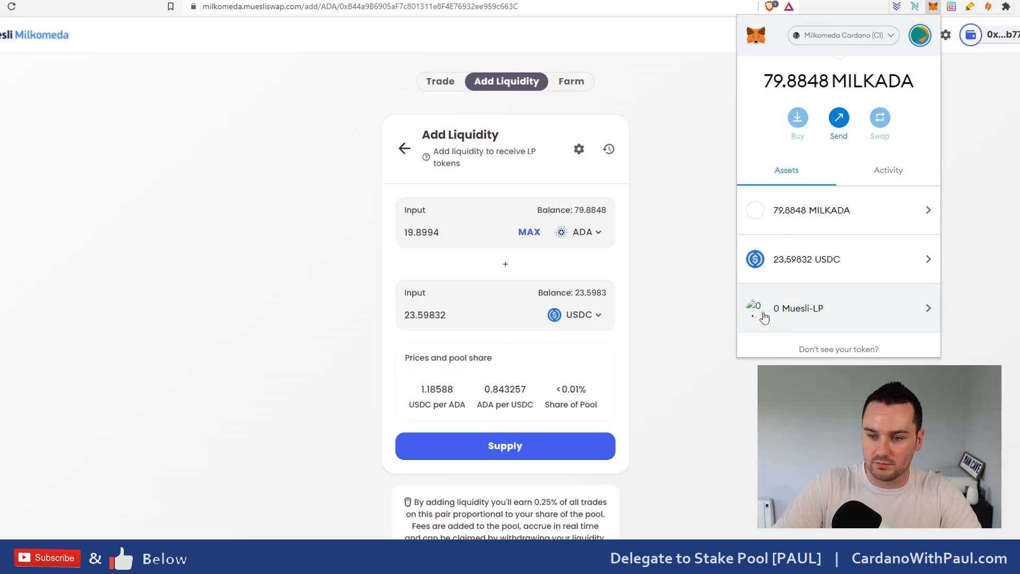
left_click(735, 353)
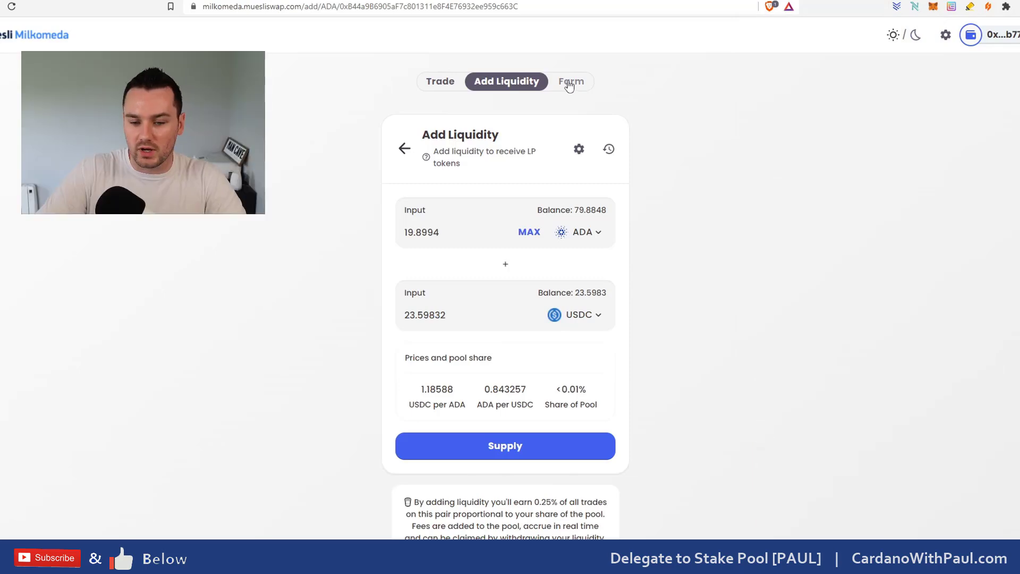
- Enable the USDC-ADA farm by approving Muesli-LP spending in MetaMask
left_click(569, 86)
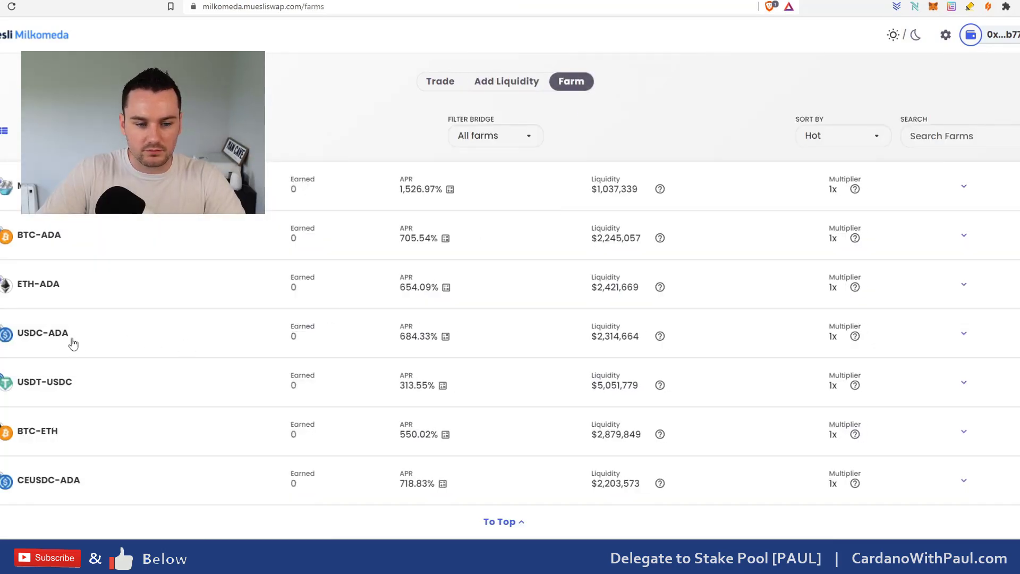
left_click(47, 339)
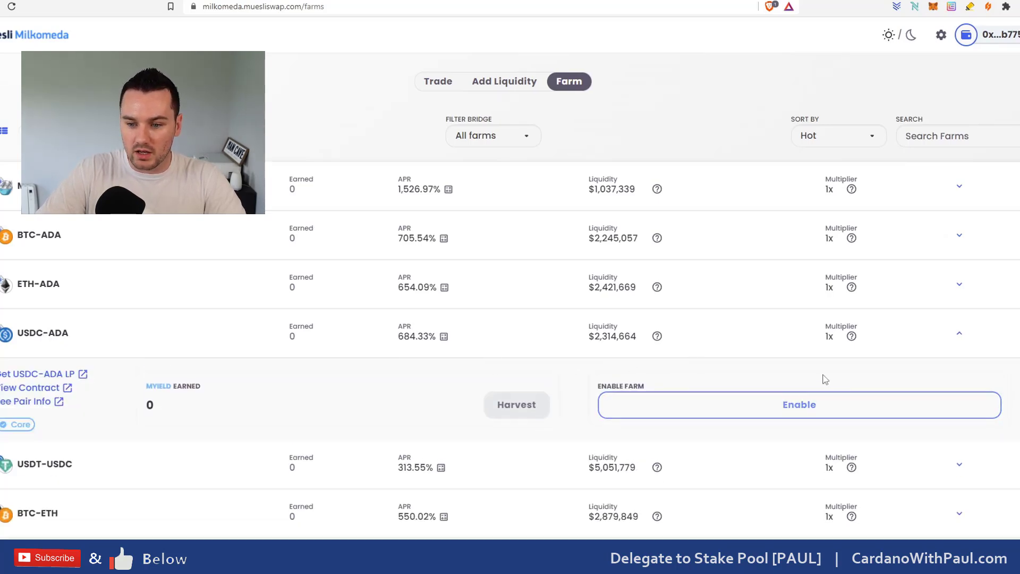
left_click(810, 407)
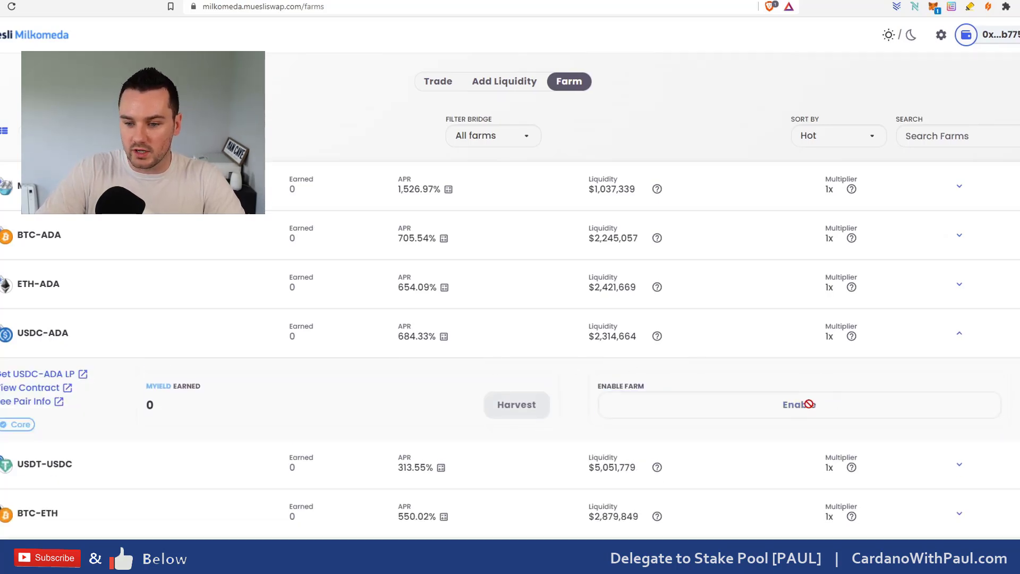
left_click(933, 7)
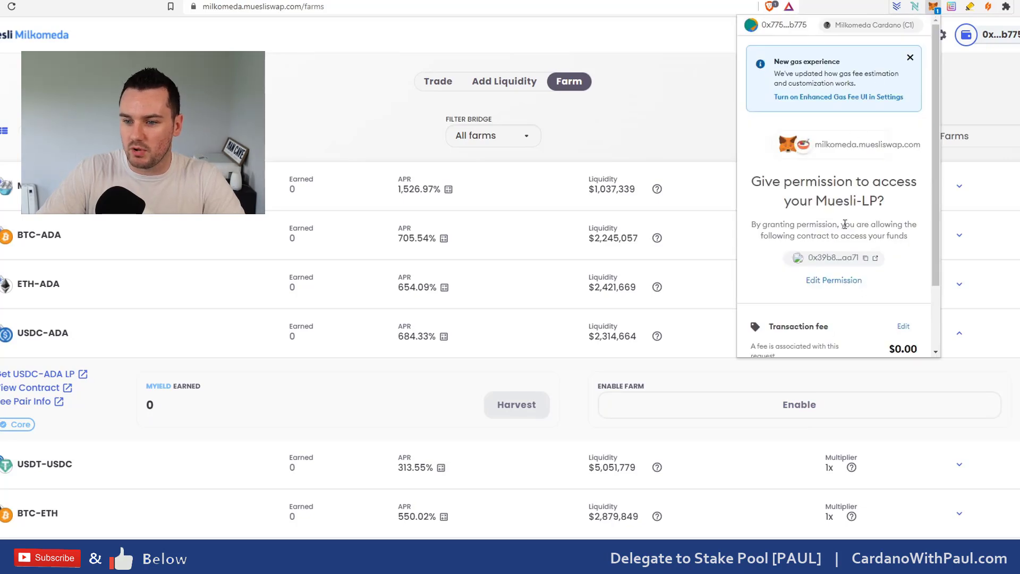
scroll(846, 224, "down", 2)
left_click(897, 348)
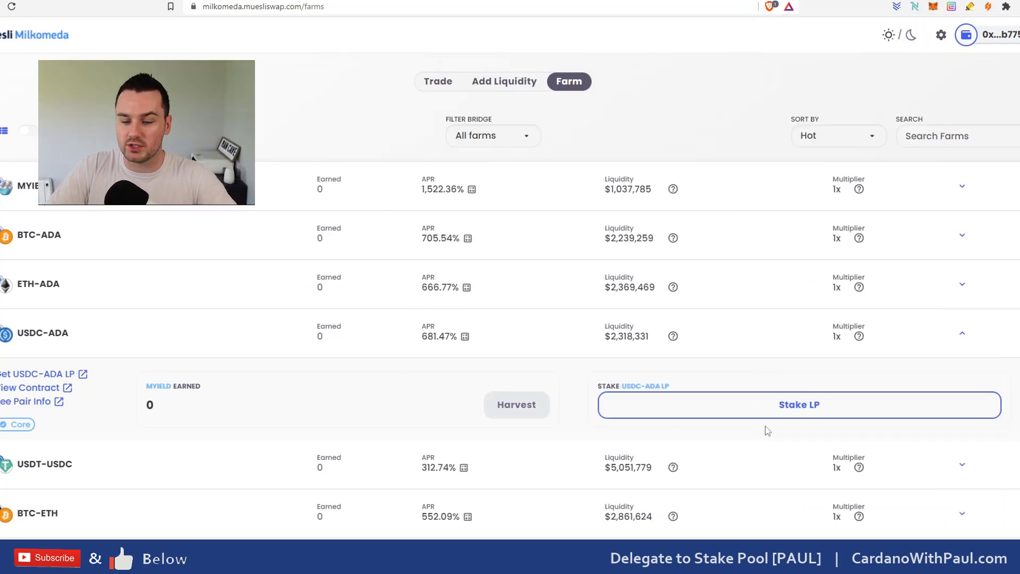
- Stake the maximum USDC-ADA LP balance (about $47.26) and approve it in MetaMask
left_click(813, 407)
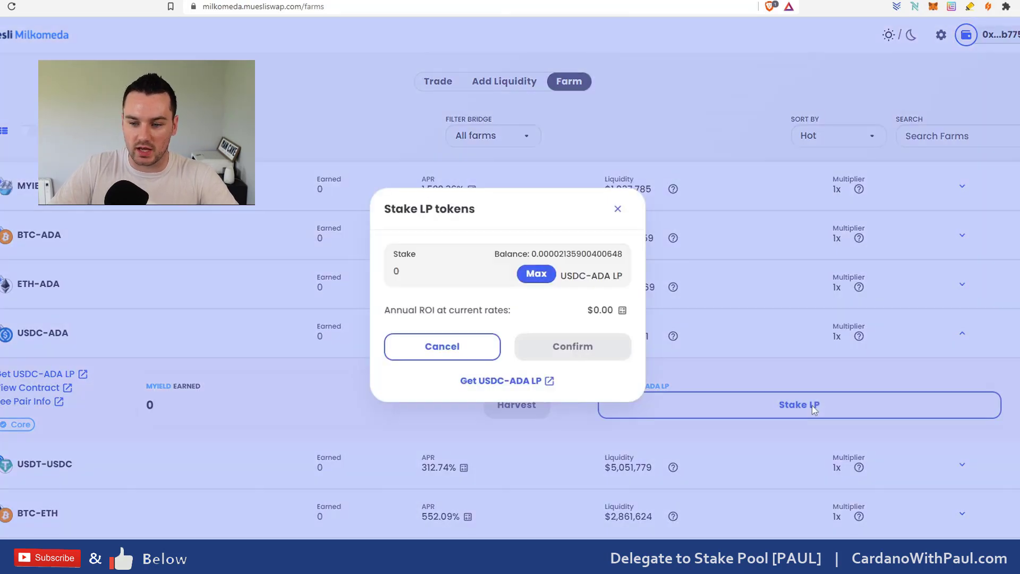
left_click(541, 276)
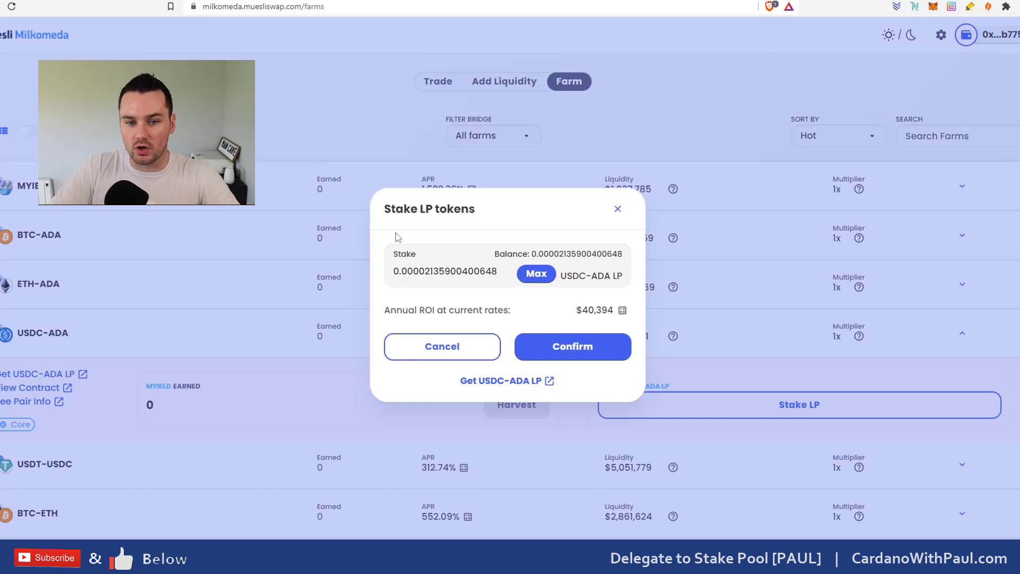
left_click(571, 346)
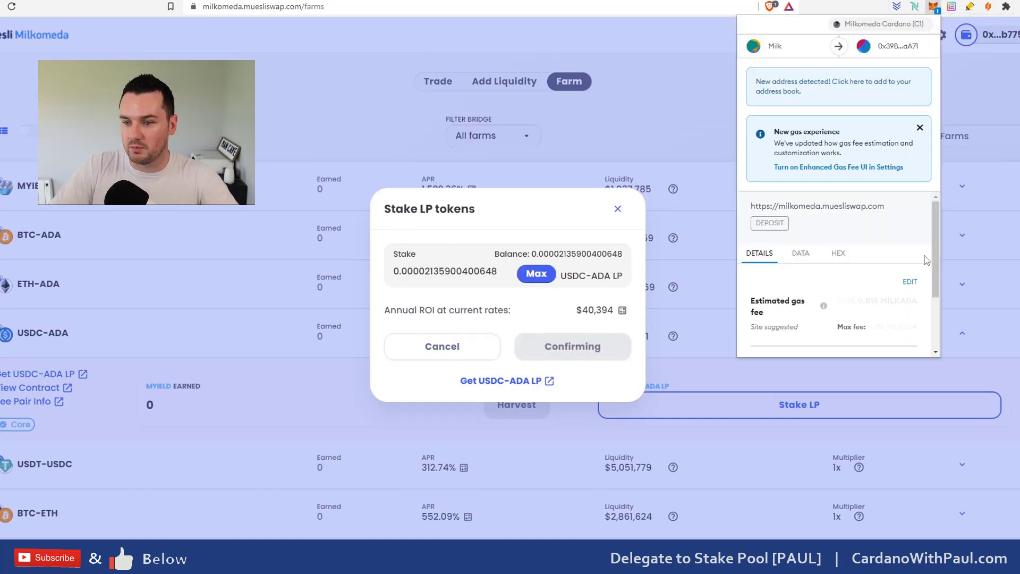
left_click(885, 340)
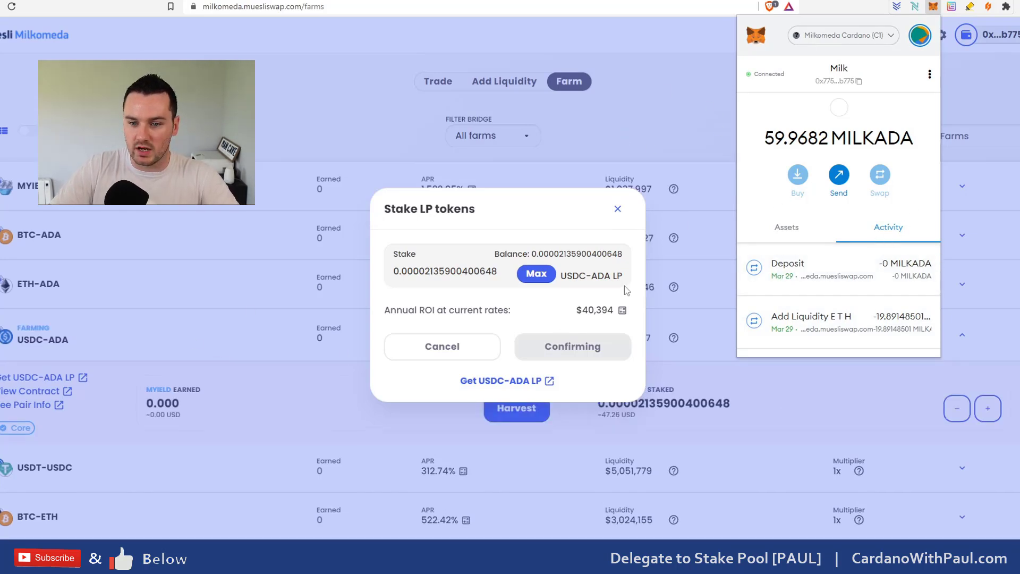
left_click(616, 211)
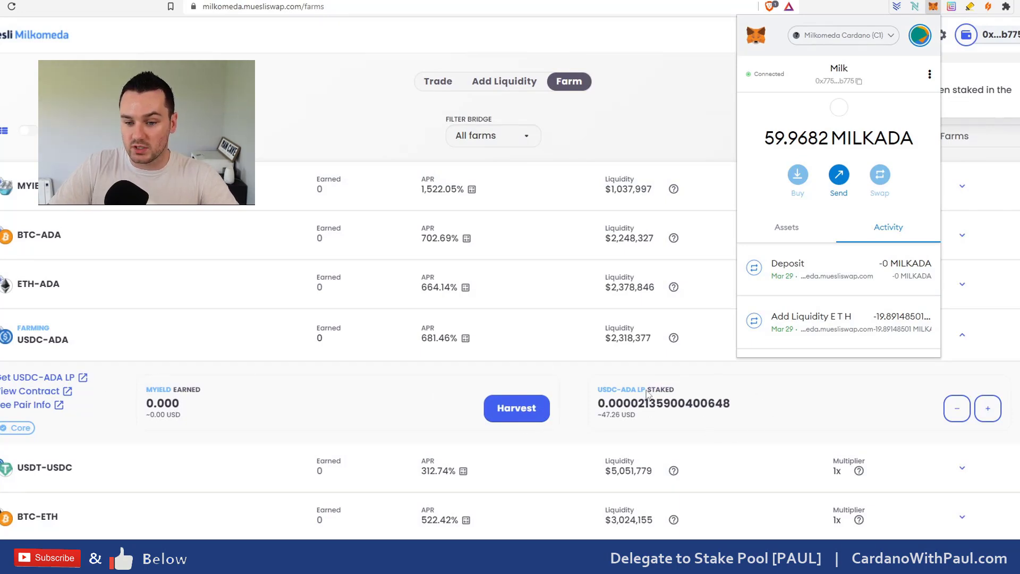
left_click(687, 377)
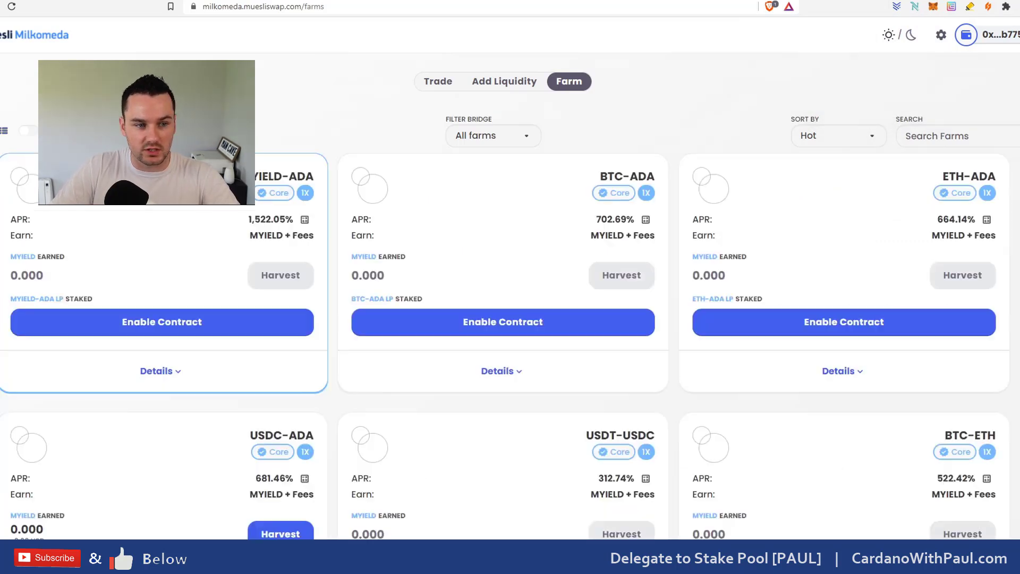
- Turn on 'Staked only' so just the USDC-ADA farm card remains
left_click(26, 131)
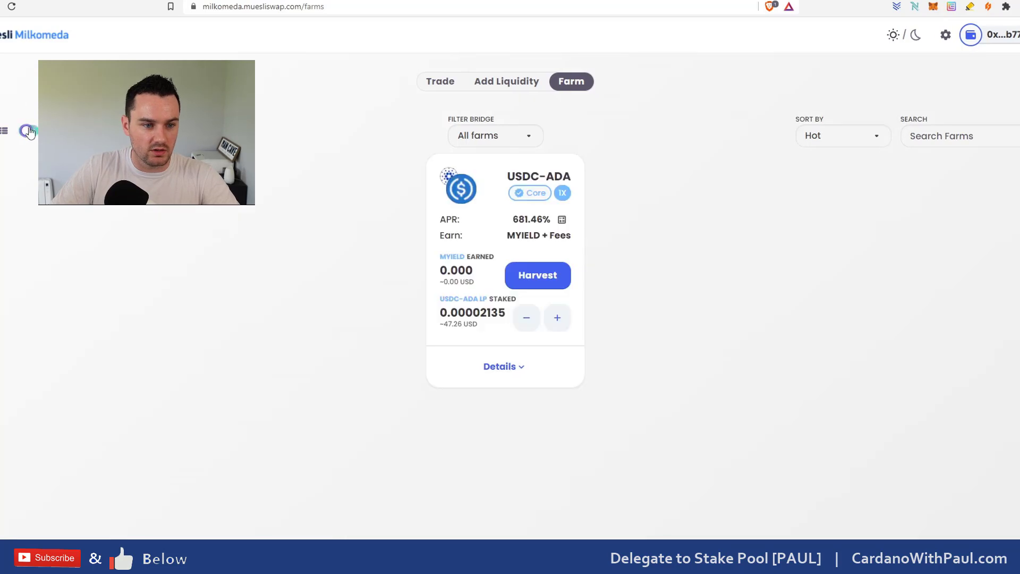